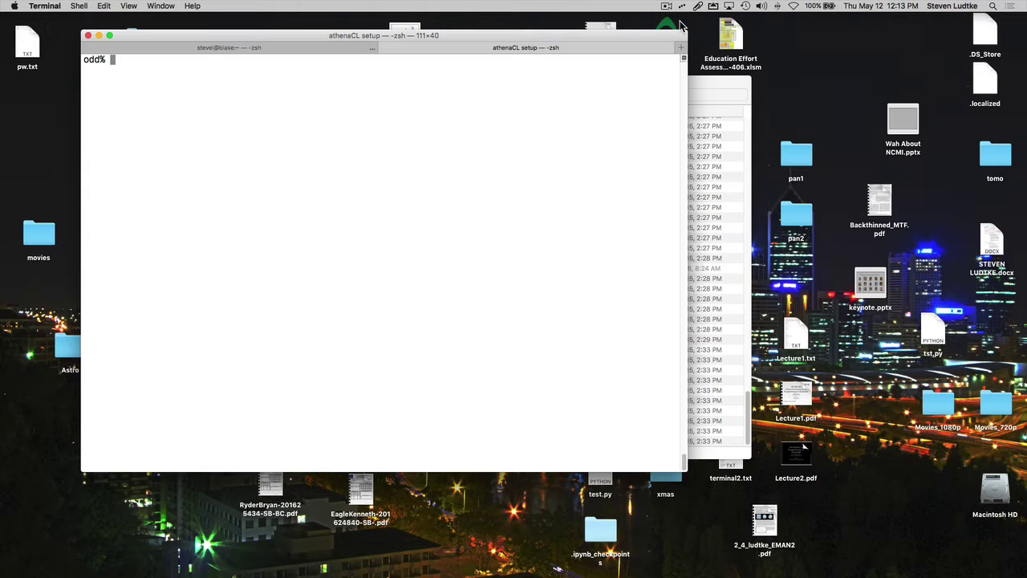
Step: List the directory contents with ls and select map.mrc in the output
{"action": "type", "text": "ls"}
{"action": "key", "text": "Return"}
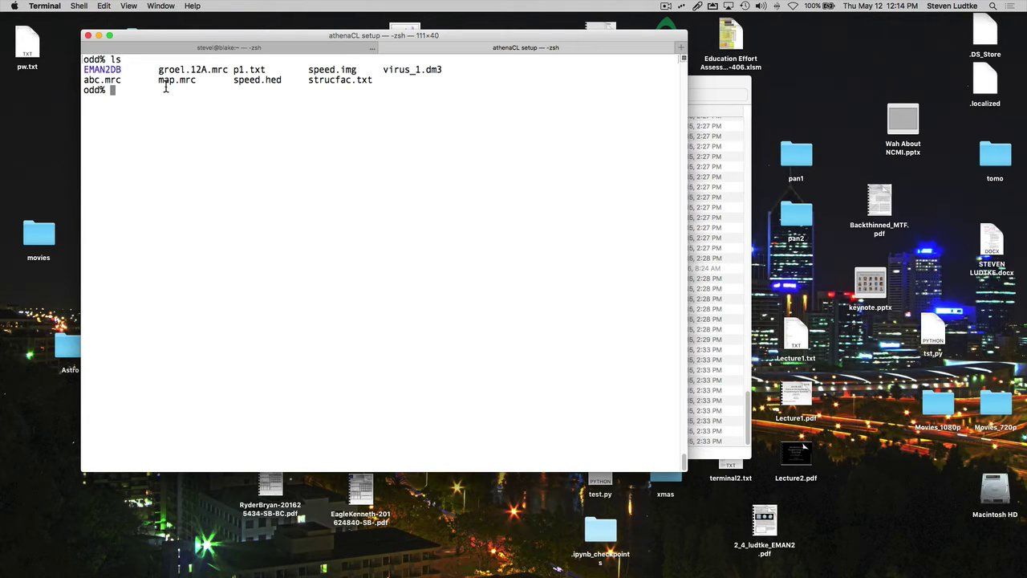
{"action": "left_click_drag", "start_coordinate": [158, 83], "coordinate": [196, 83]}
Step: Launch e2display.py and select the 240×240×240 map.mrc in the Browser list
{"action": "type", "text": "e2display.py"}
{"action": "key", "text": "Return"}
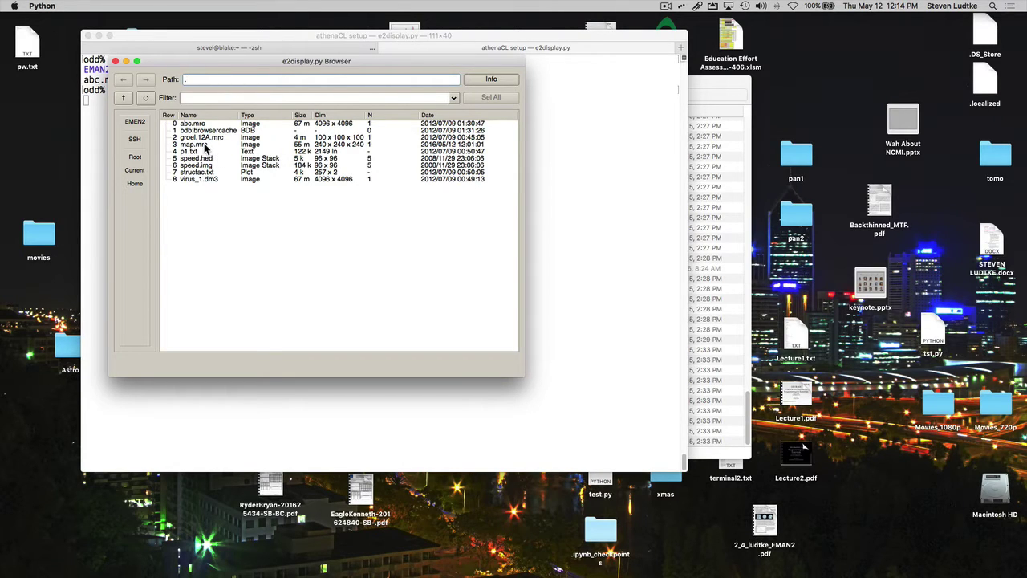
{"action": "left_click", "coordinate": [206, 146]}
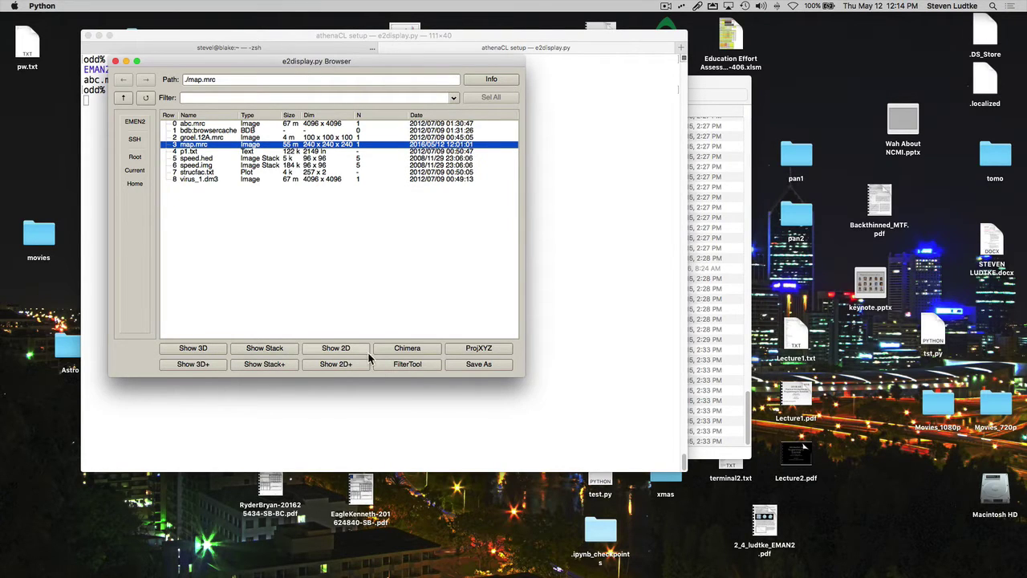
Step: Open map.mrc in FilterTool, close the Browser, and zoom into the 3D view
{"action": "left_click", "coordinate": [411, 365]}
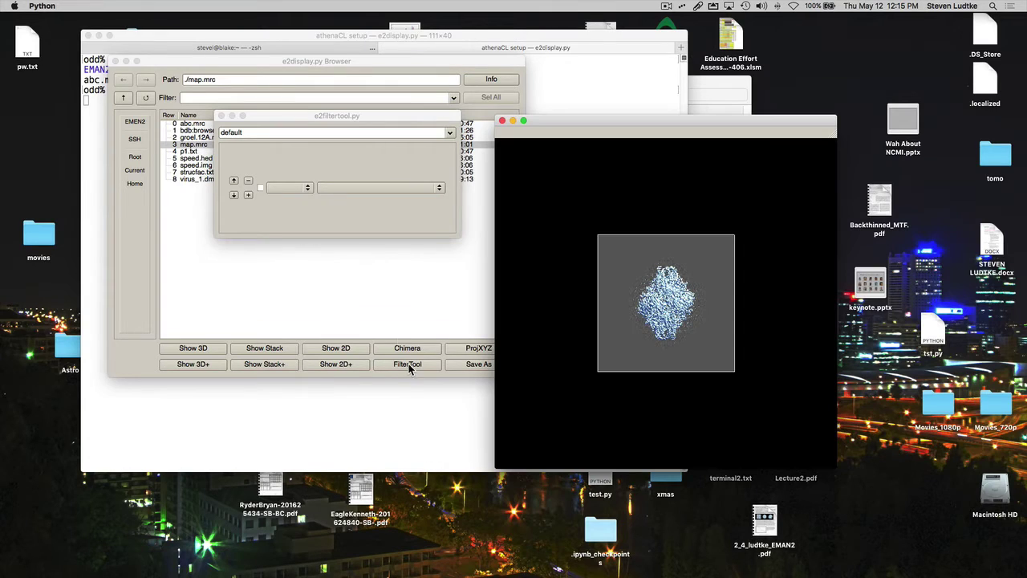
{"action": "left_click", "coordinate": [115, 61]}
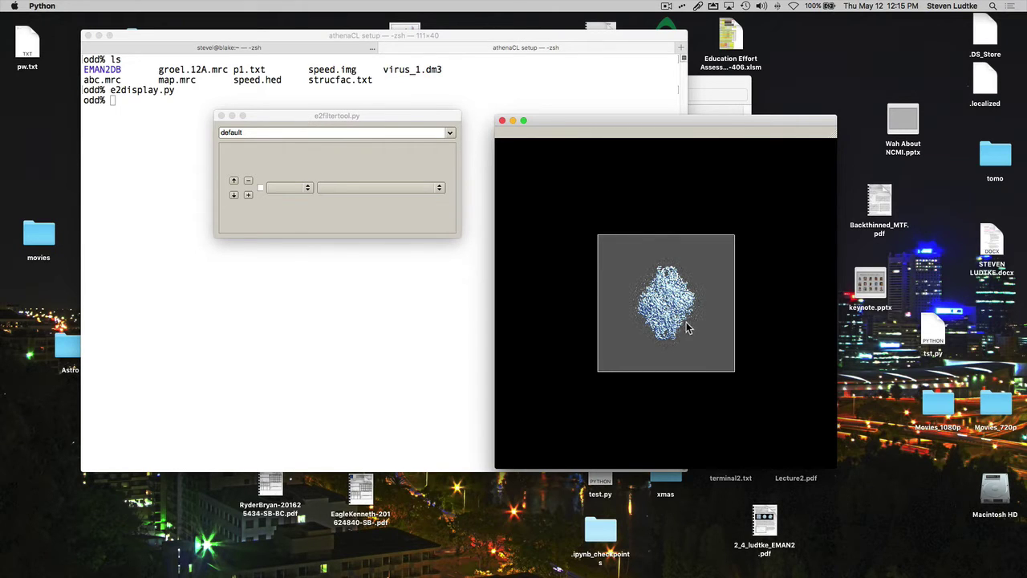
{"action": "scroll", "coordinate": [697, 315], "scroll_direction": "up", "scroll_amount": 4}
{"action": "scroll", "coordinate": [689, 313], "scroll_direction": "up", "scroll_amount": 1}
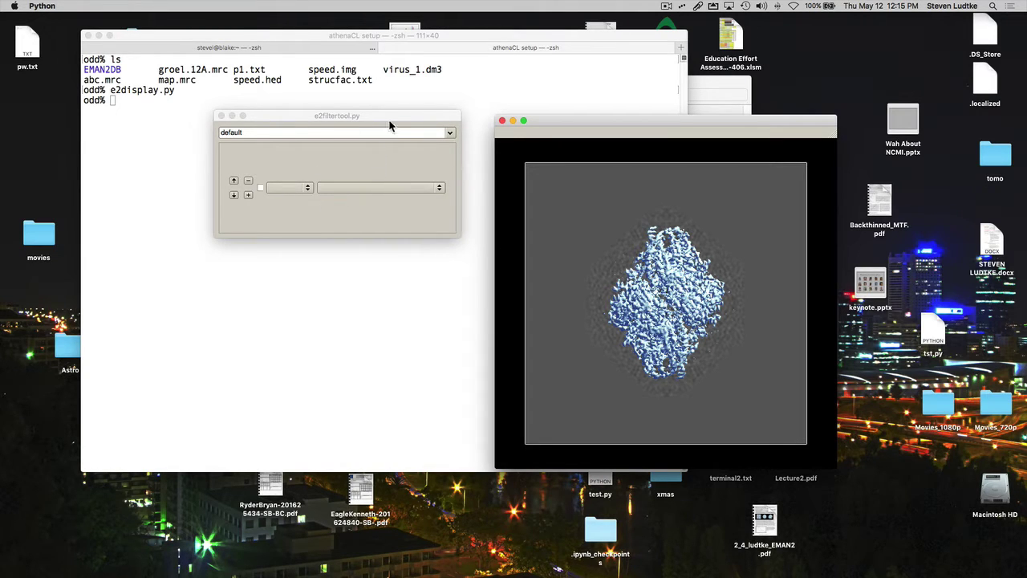
Step: Move the filter tool and map viewer windows apart and enlarge the map viewer
{"action": "left_click_drag", "start_coordinate": [402, 116], "coordinate": [195, 70]}
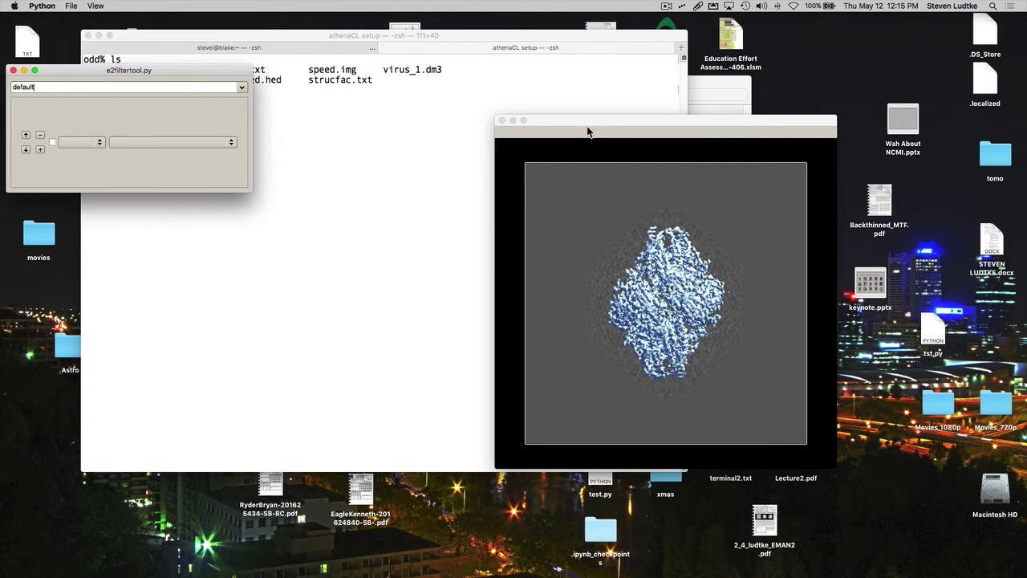
{"action": "left_click_drag", "start_coordinate": [586, 124], "coordinate": [556, 68]}
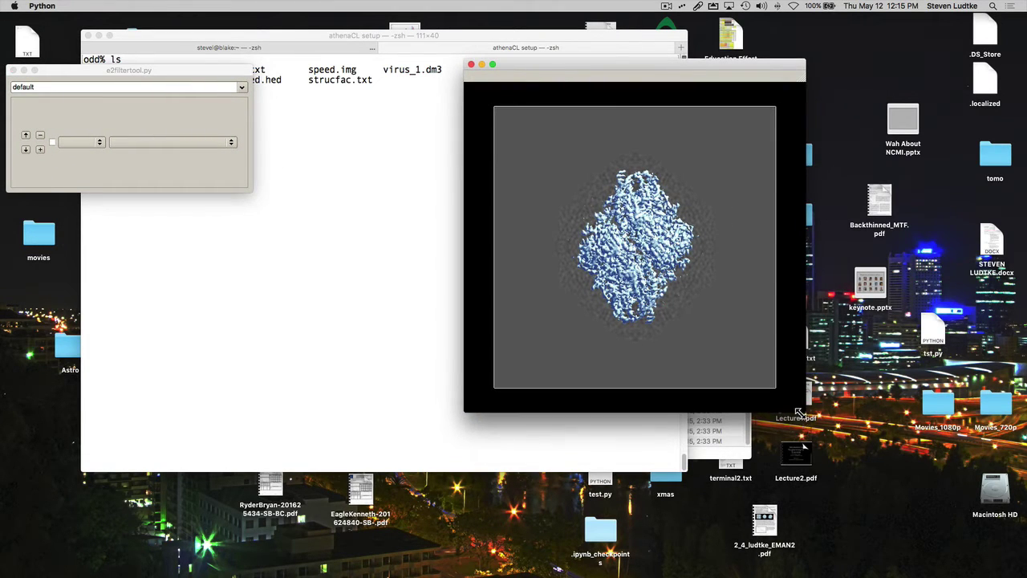
{"action": "left_click_drag", "start_coordinate": [799, 411], "coordinate": [917, 531]}
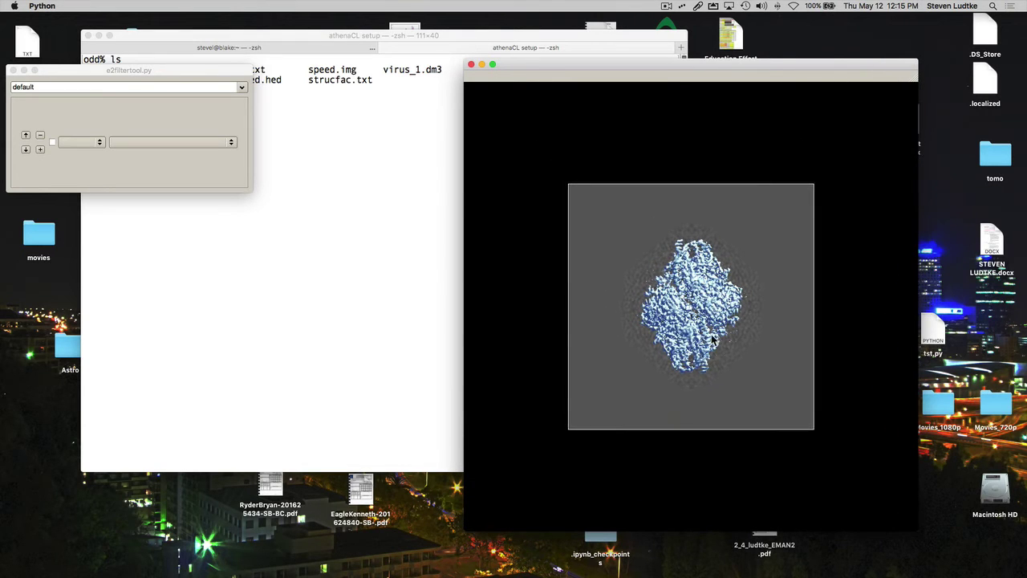
{"action": "scroll", "coordinate": [711, 340], "scroll_direction": "up", "scroll_amount": 5}
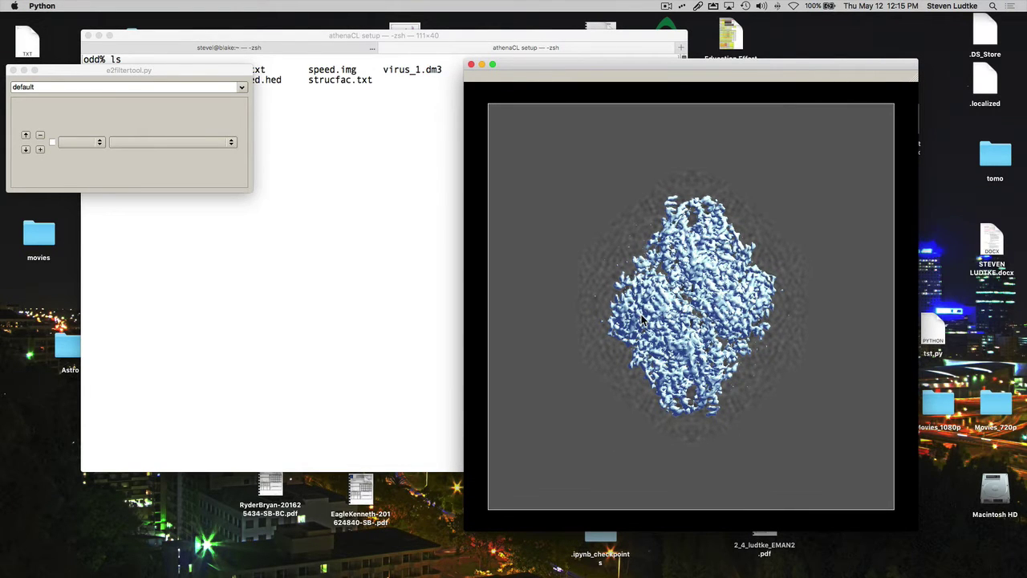
Step: Open the 3D viewer's control panel and place it beside the map view
{"action": "middle_click", "coordinate": [683, 289]}
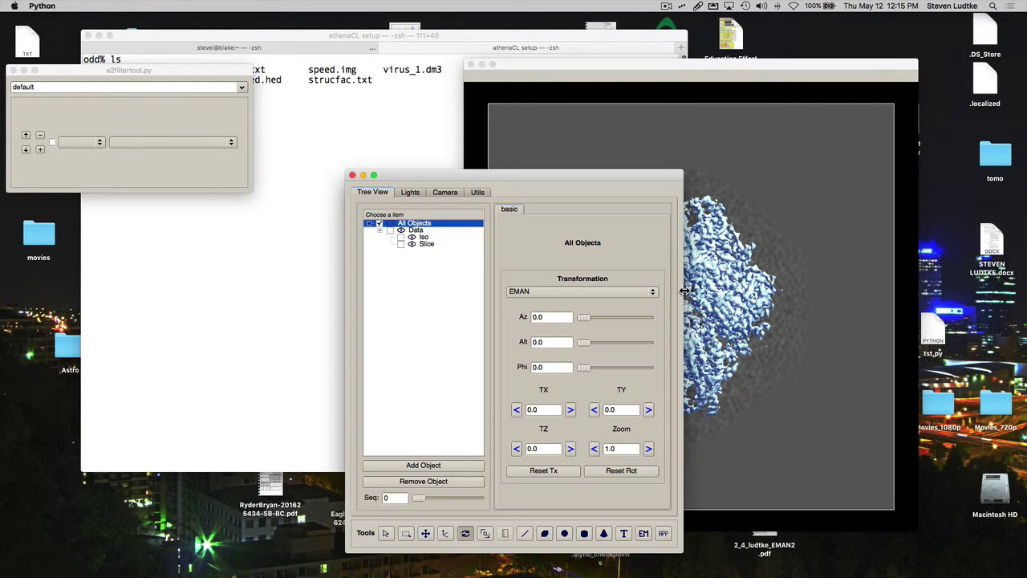
{"action": "left_click_drag", "start_coordinate": [609, 176], "coordinate": [491, 180]}
{"action": "left_click_drag", "start_coordinate": [637, 69], "coordinate": [741, 60]}
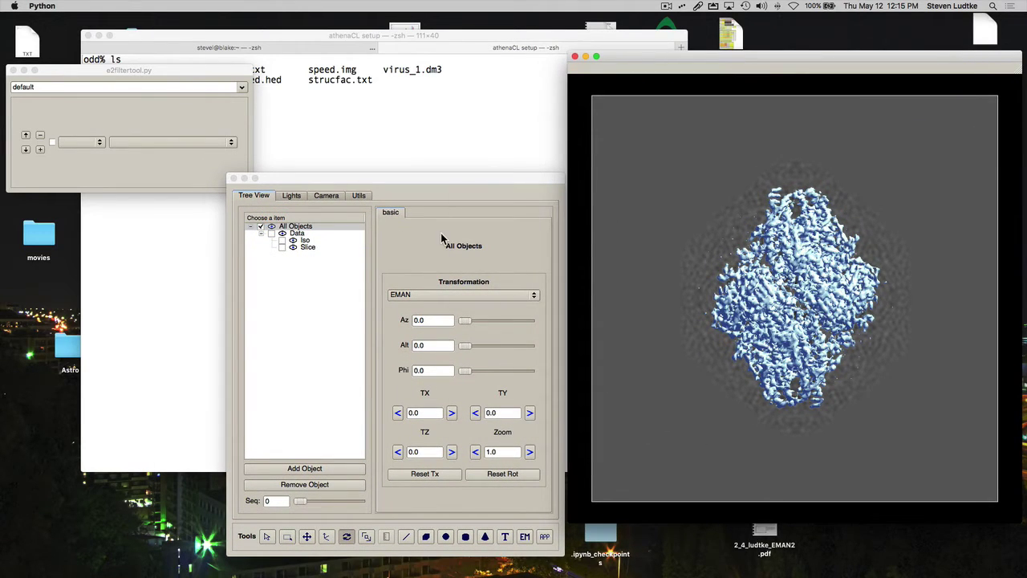
Step: Hide the Slice layer, rotate the map, then show the slice plane again
{"action": "left_click", "coordinate": [292, 246]}
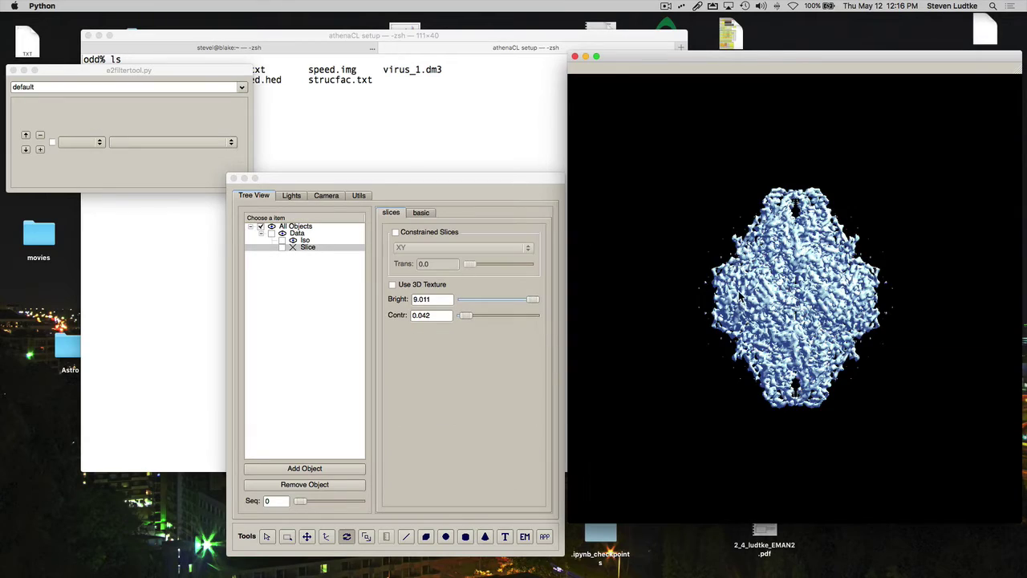
{"action": "mouse_move", "coordinate": [740, 299]}
{"action": "left_mouse_down"}
{"action": "mouse_move", "coordinate": [780, 297]}
{"action": "mouse_move", "coordinate": [729, 294]}
{"action": "mouse_move", "coordinate": [740, 297]}
{"action": "left_mouse_up"}
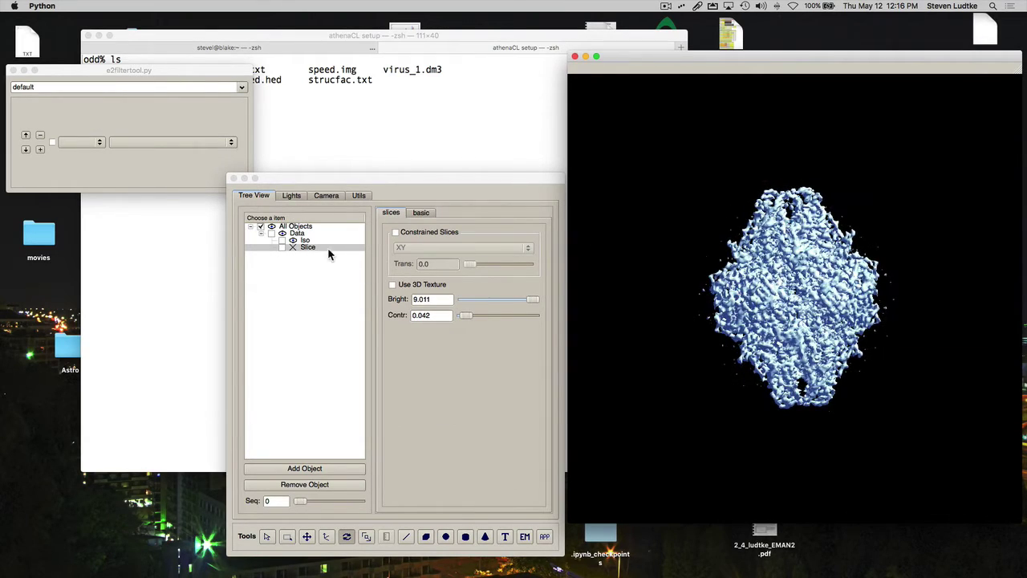
{"action": "left_click", "coordinate": [294, 248]}
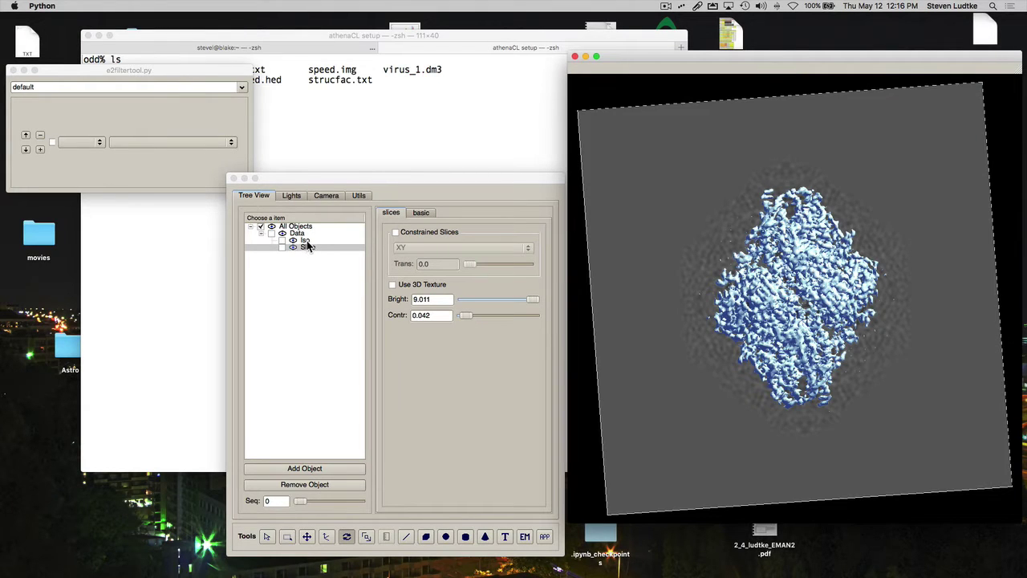
Step: Set the Iso layer's threshold to 2.217 and tilt the model to inspect the surface
{"action": "left_click", "coordinate": [309, 241]}
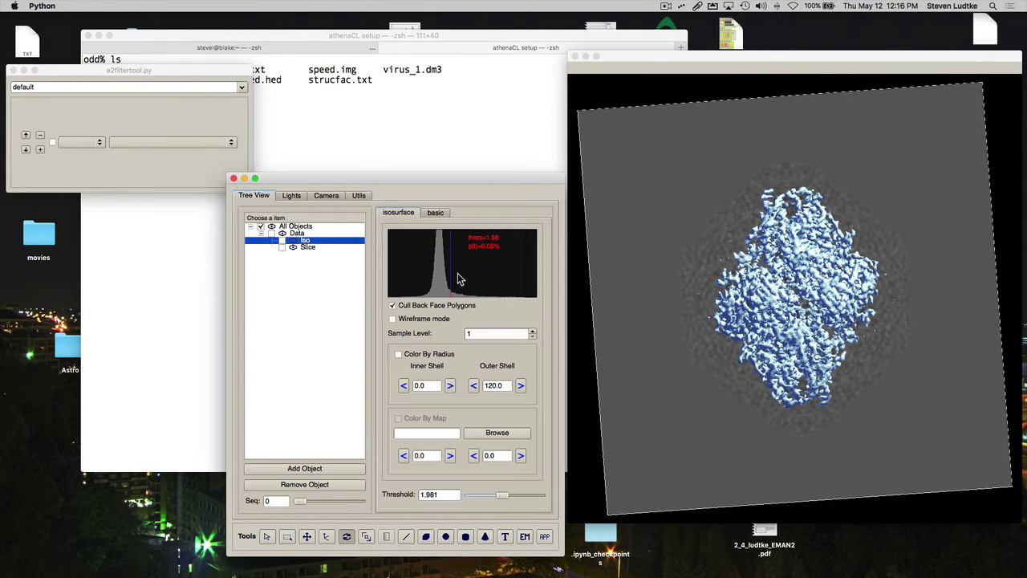
{"action": "mouse_move", "coordinate": [453, 281]}
{"action": "left_mouse_down"}
{"action": "mouse_move", "coordinate": [493, 286]}
{"action": "mouse_move", "coordinate": [449, 286]}
{"action": "left_mouse_up"}
{"action": "mouse_move", "coordinate": [771, 341]}
{"action": "left_mouse_down"}
{"action": "mouse_move", "coordinate": [779, 345]}
{"action": "mouse_move", "coordinate": [759, 339]}
{"action": "mouse_move", "coordinate": [770, 340]}
{"action": "left_mouse_up"}
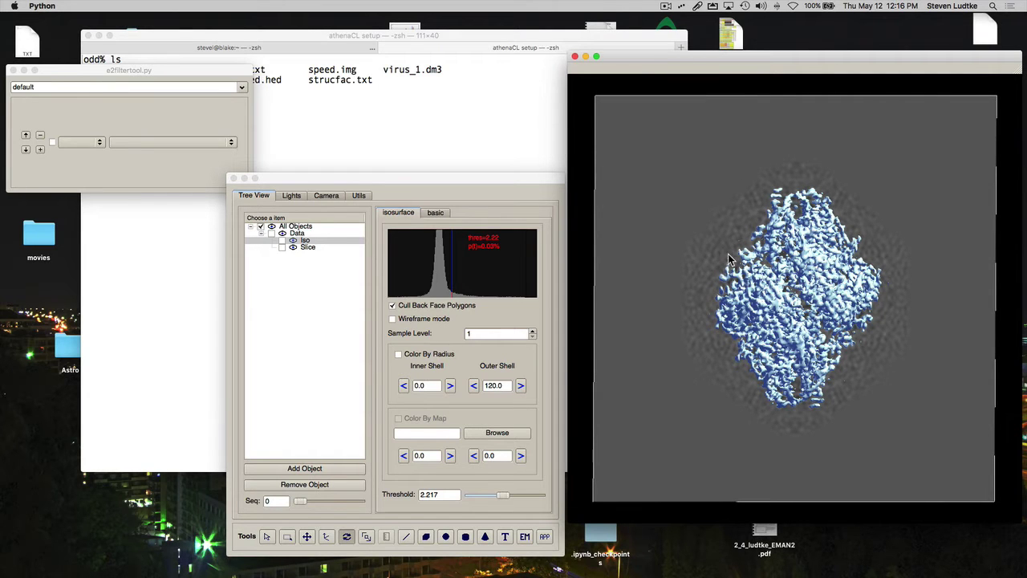
{"action": "mouse_move", "coordinate": [764, 267]}
{"action": "left_mouse_down"}
{"action": "mouse_move", "coordinate": [755, 268]}
{"action": "mouse_move", "coordinate": [760, 261]}
{"action": "left_mouse_up"}
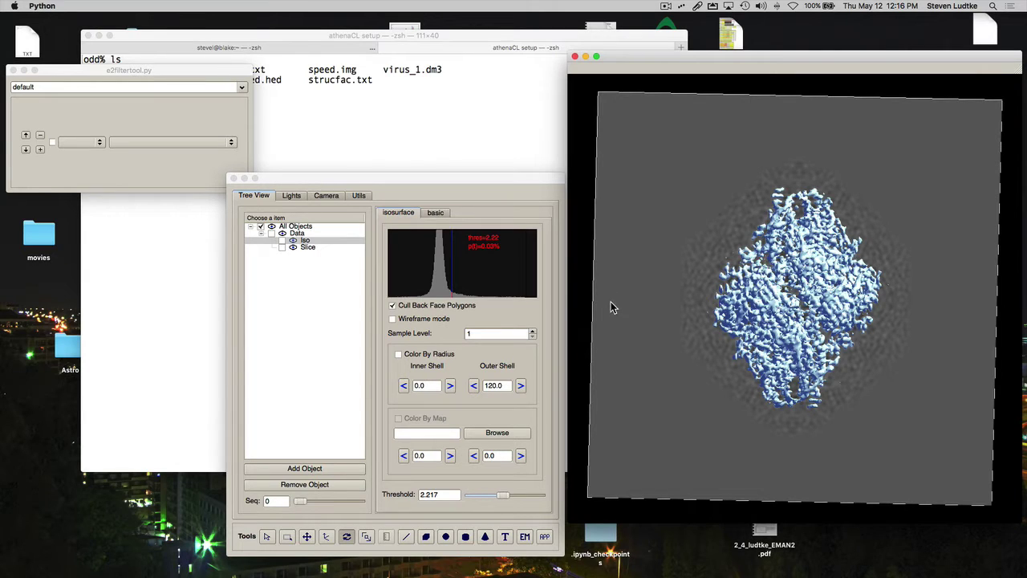
Step: Add the mask category's auto3d processor to the filter tool's chain
{"action": "left_click", "coordinate": [156, 113]}
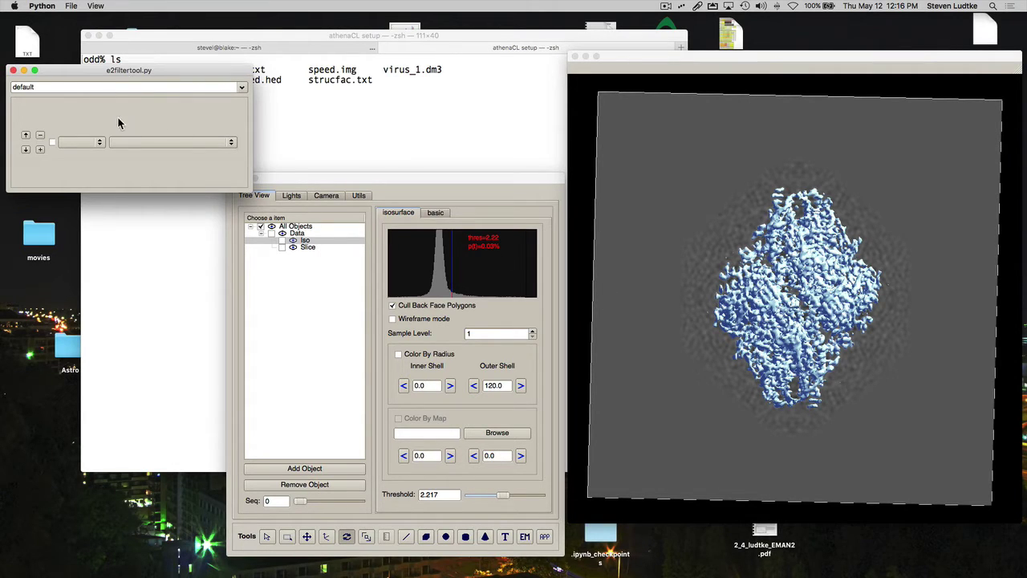
{"action": "left_click", "coordinate": [80, 142]}
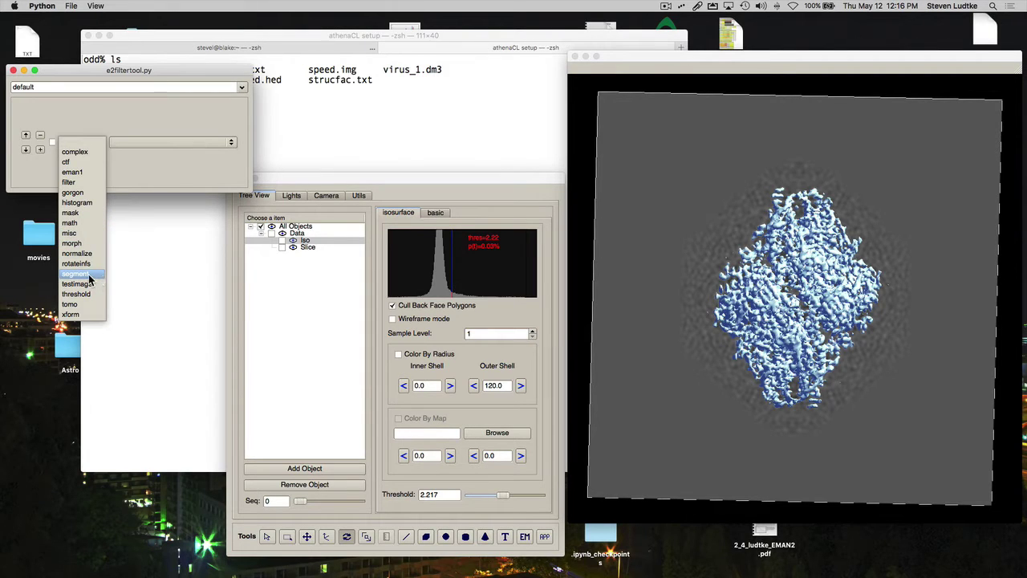
{"action": "left_click", "coordinate": [88, 214]}
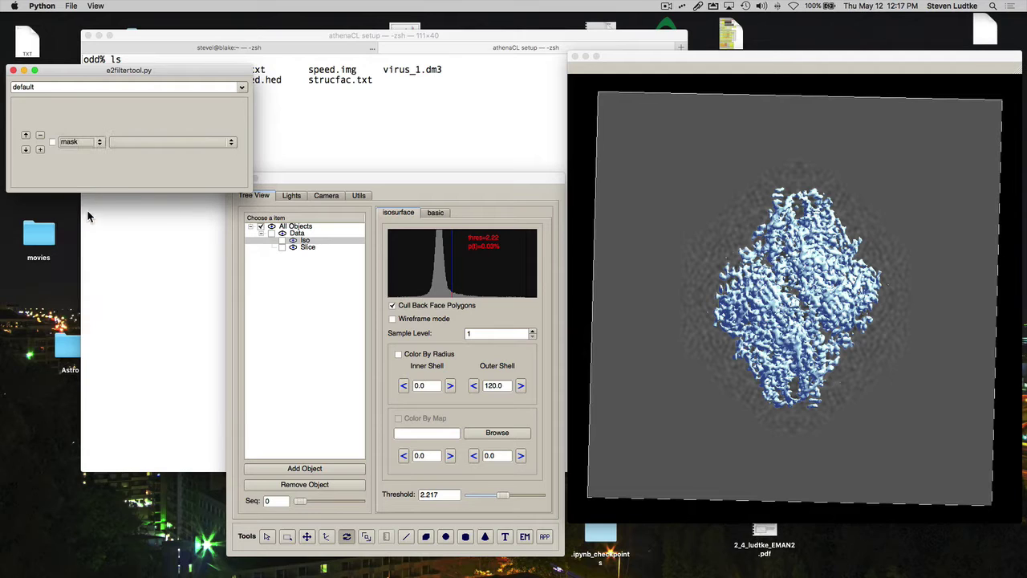
{"action": "left_click", "coordinate": [187, 141]}
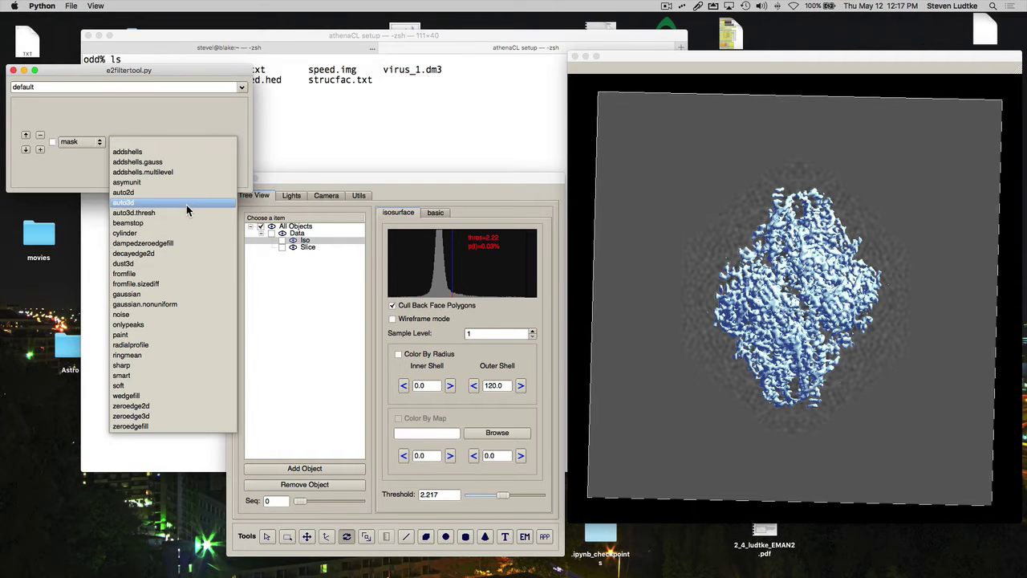
{"action": "left_click", "coordinate": [186, 205]}
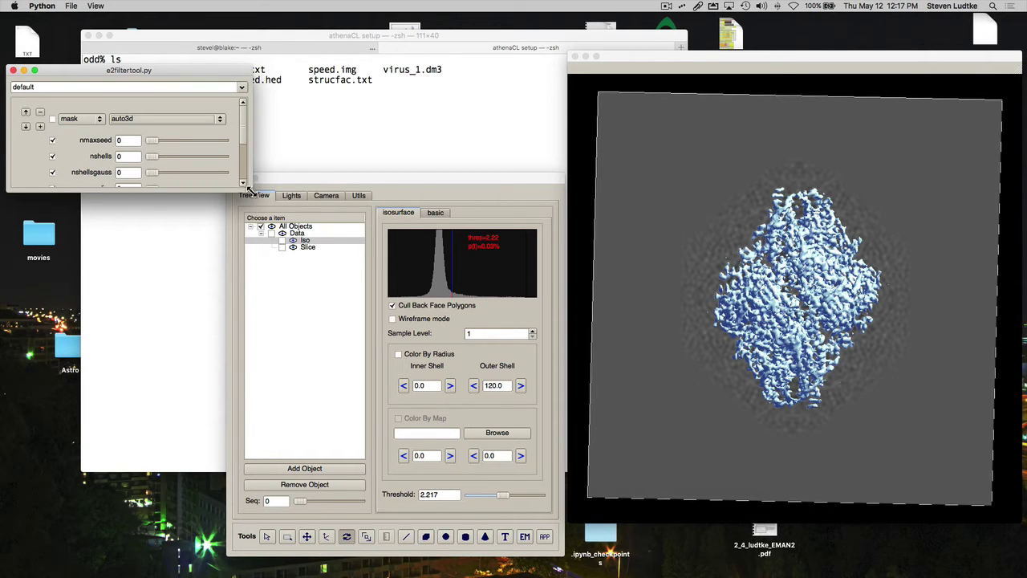
Step: Enlarge the filter tool window to show all mask.auto3d parameters and read nmaxseed's tooltip
{"action": "left_click_drag", "start_coordinate": [249, 189], "coordinate": [266, 305]}
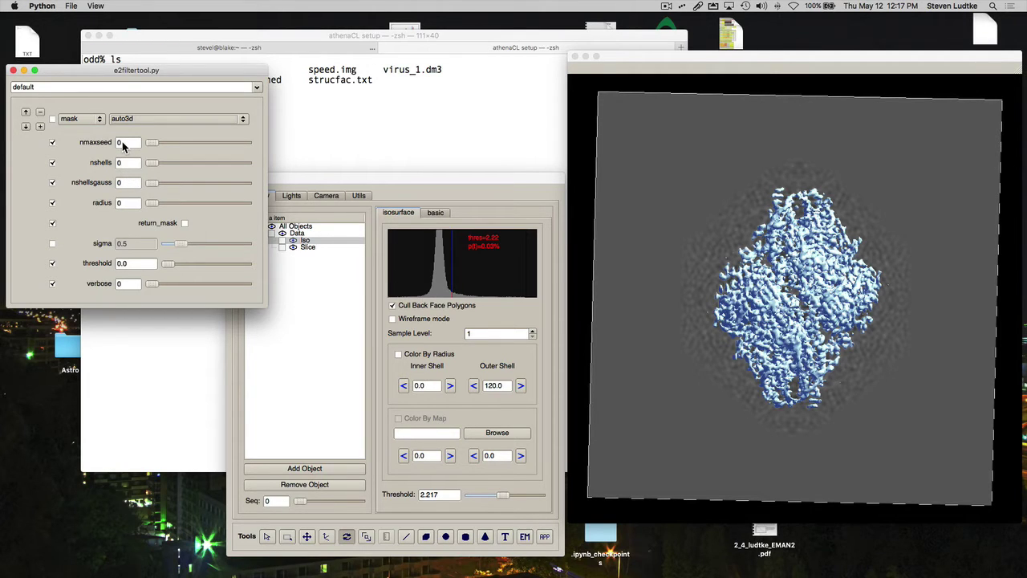
{"action": "mouse_move", "coordinate": [122, 141]}
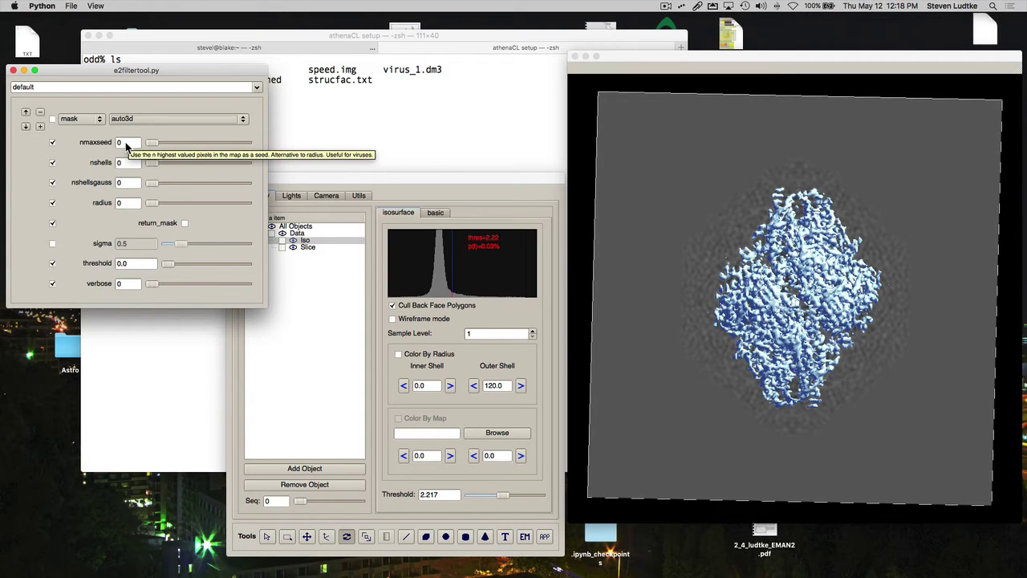
Step: Enter nmaxseed 24, then return to the viewer's control panel
{"action": "type", "text": "24"}
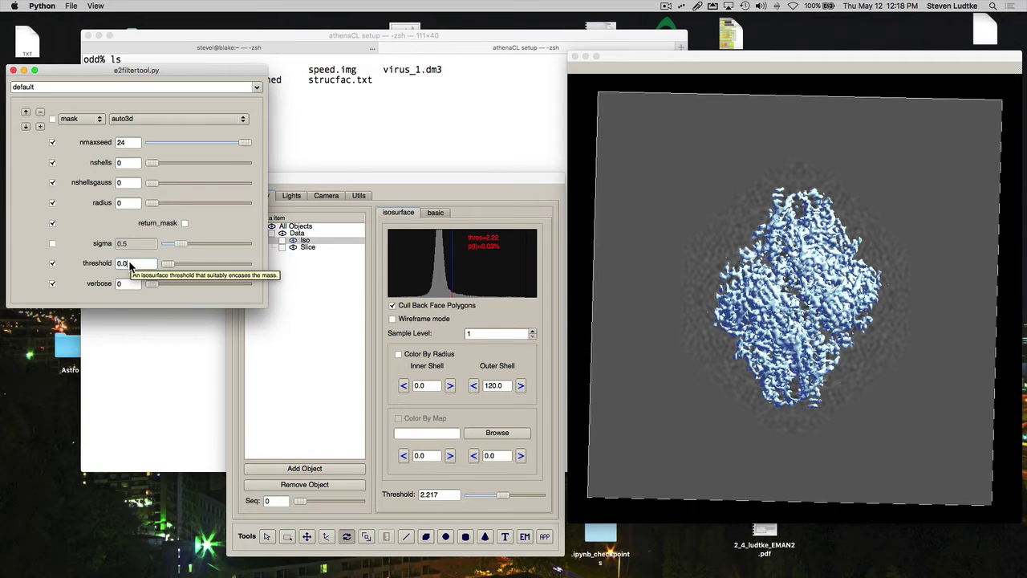
{"action": "left_click", "coordinate": [132, 266]}
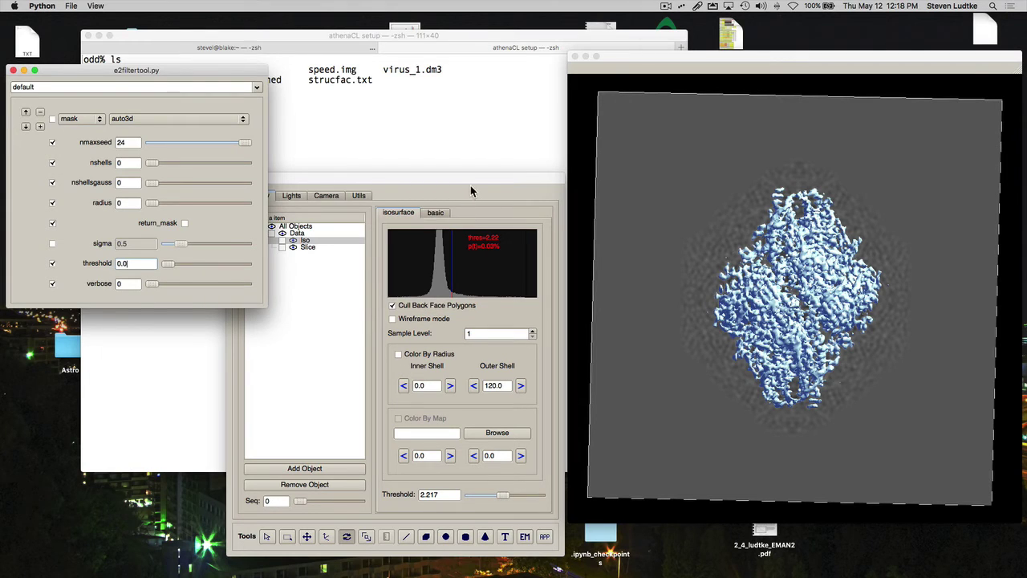
{"action": "left_click", "coordinate": [469, 217]}
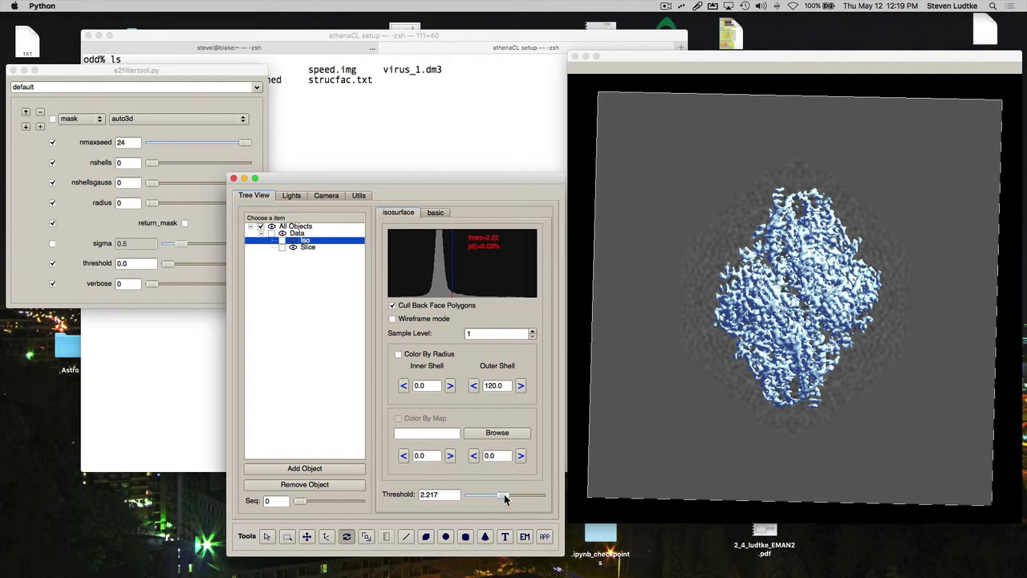
Step: Lower the isosurface threshold to 1.877 and rotate the model slightly
{"action": "left_click_drag", "start_coordinate": [505, 497], "coordinate": [496, 500]}
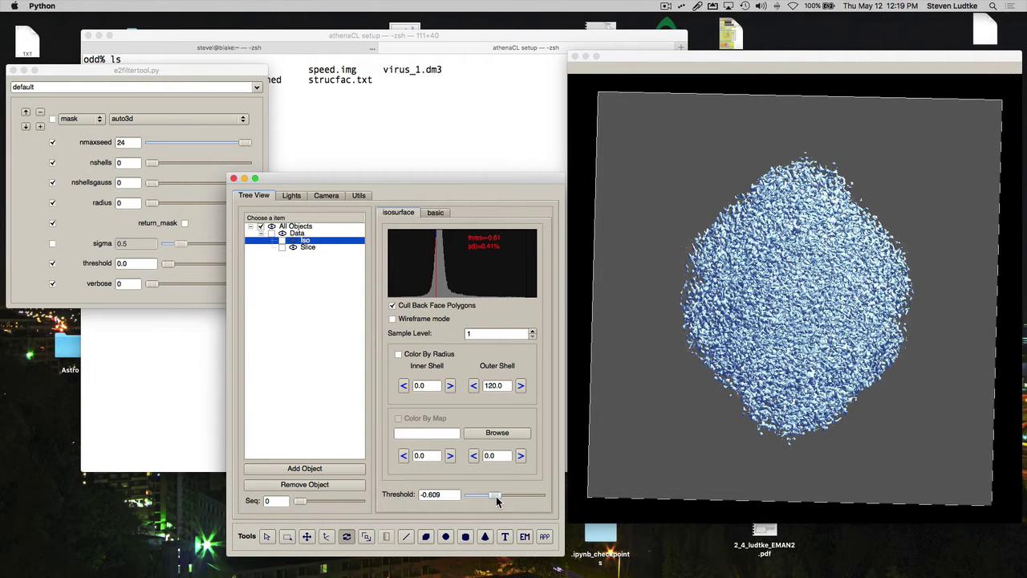
{"action": "left_click_drag", "start_coordinate": [496, 501], "coordinate": [504, 499]}
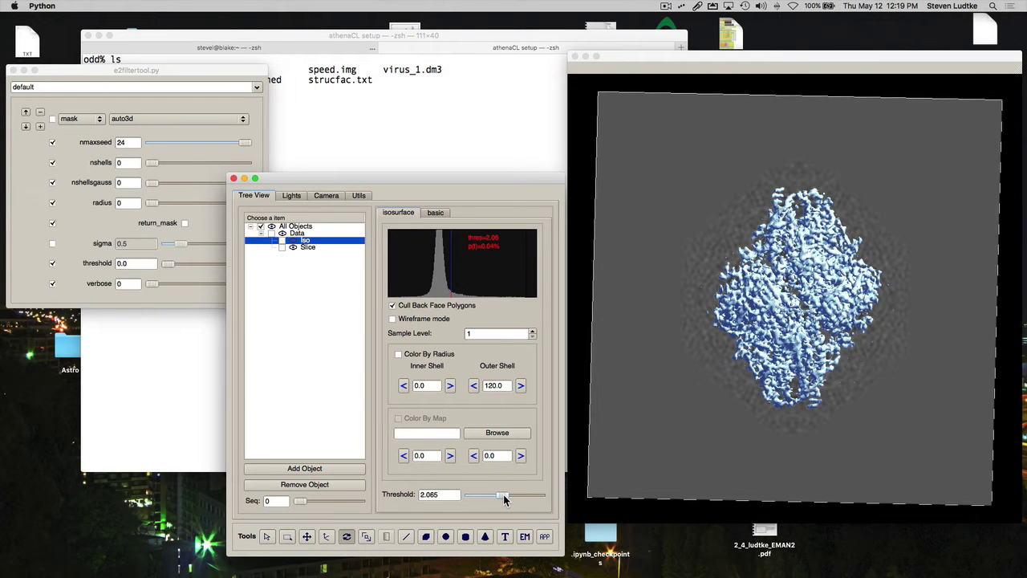
{"action": "left_click_drag", "start_coordinate": [504, 499], "coordinate": [504, 499]}
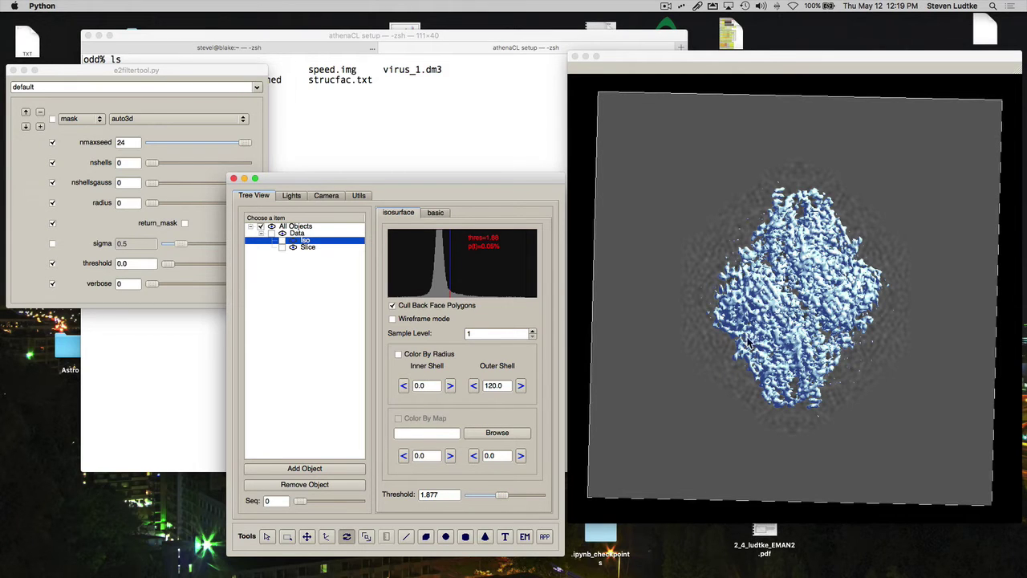
{"action": "left_click", "coordinate": [803, 304]}
{"action": "left_click_drag", "start_coordinate": [802, 304], "coordinate": [795, 300]}
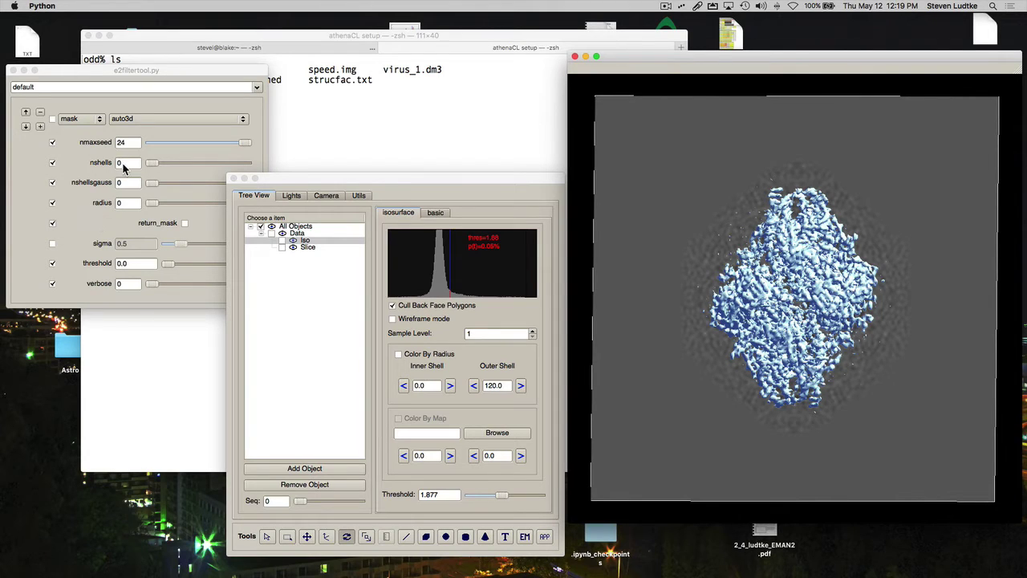
Step: Replace the auto3d mask's threshold value with 2
{"action": "double_click", "coordinate": [125, 264]}
{"action": "type", "text": "2"}
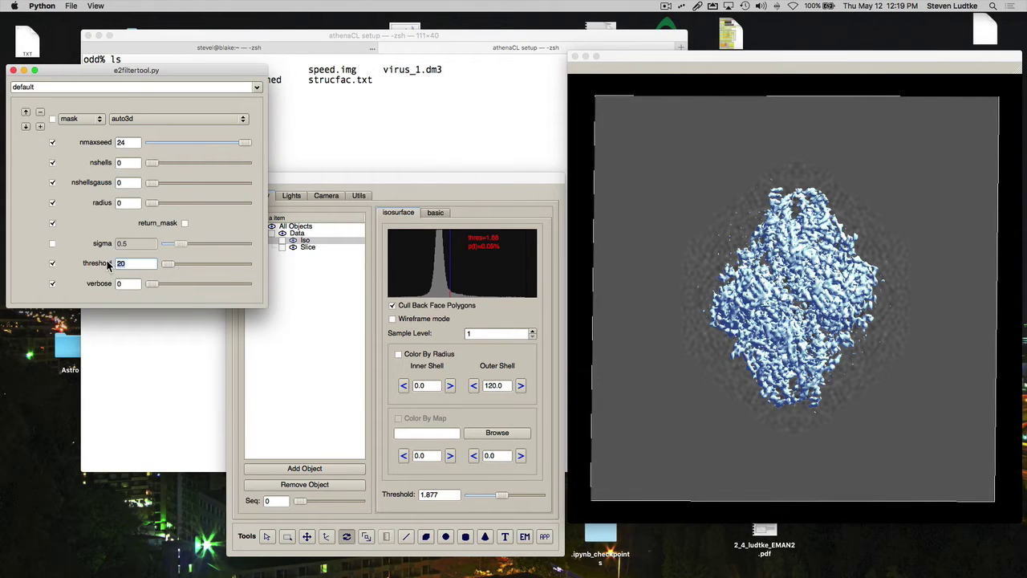
{"action": "key", "text": "Return"}
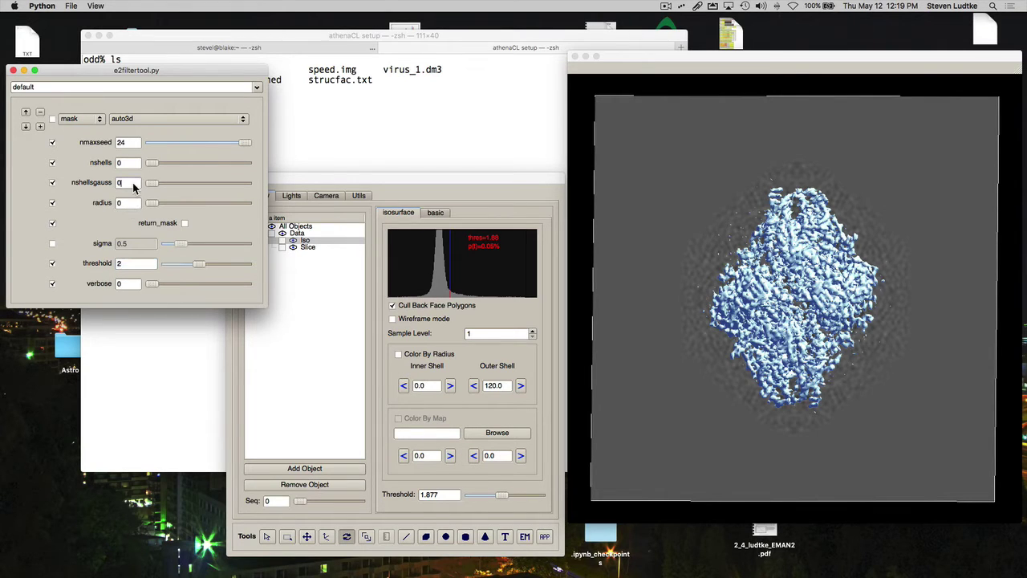
Step: Enter 10 in both the nshells and nshellsgauss fields of the auto3d mask
{"action": "left_click", "coordinate": [120, 163]}
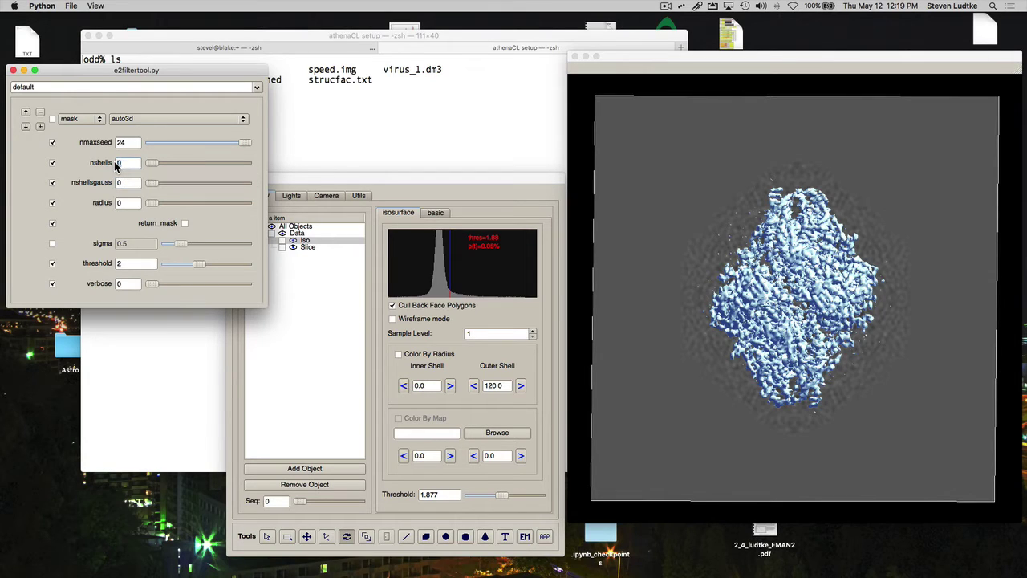
{"action": "type", "text": "1"}
{"action": "left_click", "coordinate": [116, 183]}
{"action": "type", "text": "1"}
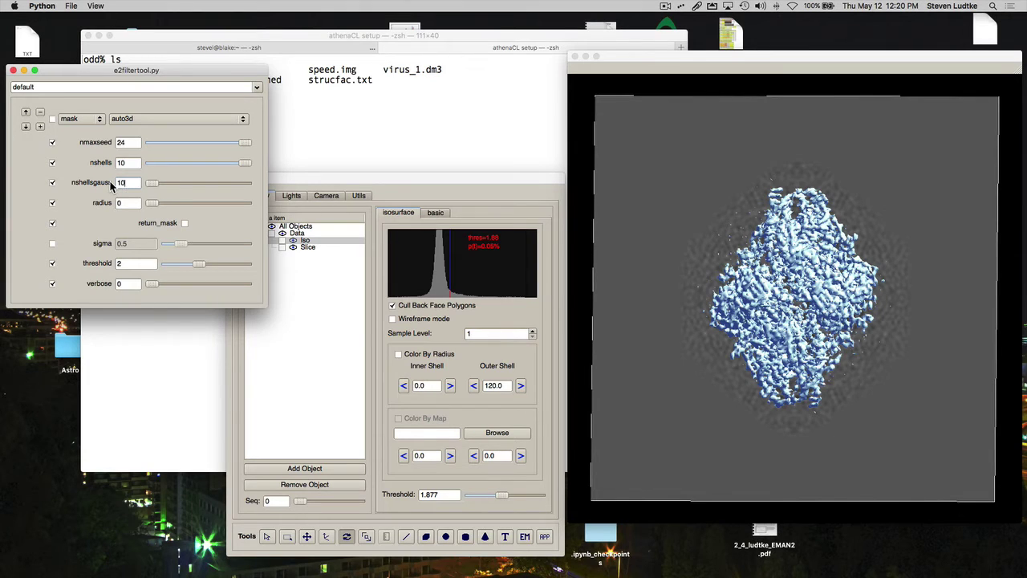
Step: Commit nshellsgauss 10, nudging its slider lower and back to 10
{"action": "key", "text": "Return"}
{"action": "mouse_move", "coordinate": [245, 183]}
{"action": "left_mouse_down"}
{"action": "mouse_move", "coordinate": [177, 189]}
{"action": "mouse_move", "coordinate": [251, 190]}
{"action": "left_mouse_up"}
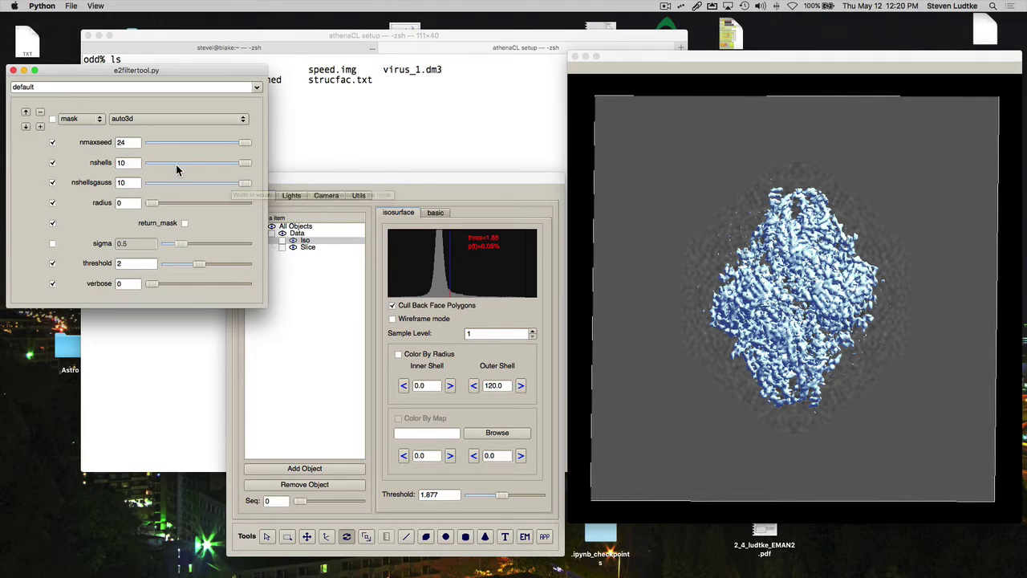
Step: Tick the auto3d mask, toggle it off and back on to compare the masked map
{"action": "left_click", "coordinate": [52, 120]}
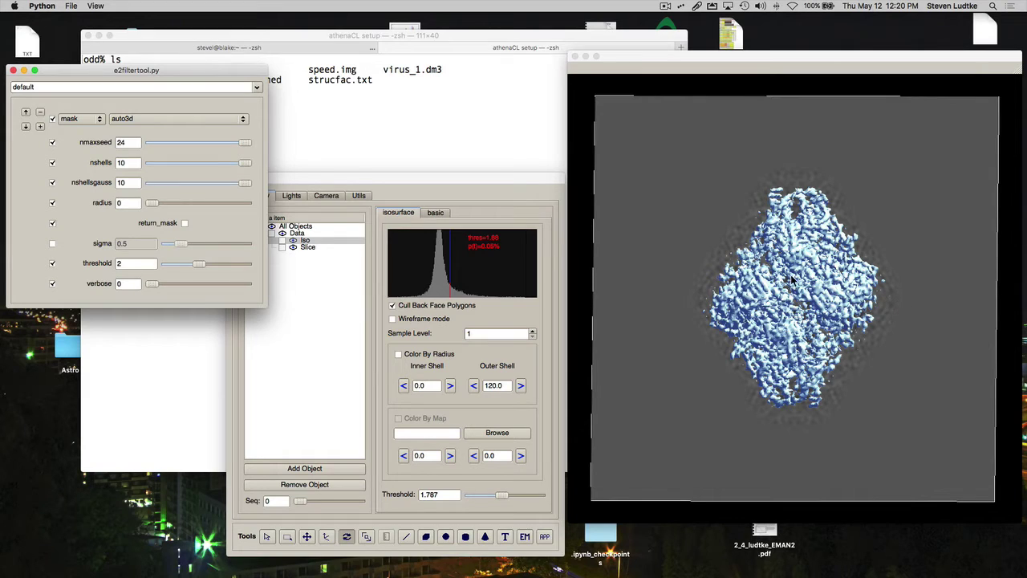
{"action": "left_click", "coordinate": [52, 120]}
{"action": "left_click", "coordinate": [52, 120]}
Step: Lower the auto3d mask's nshells to 4 and nshellsgauss to 7
{"action": "left_click_drag", "start_coordinate": [246, 166], "coordinate": [206, 167]}
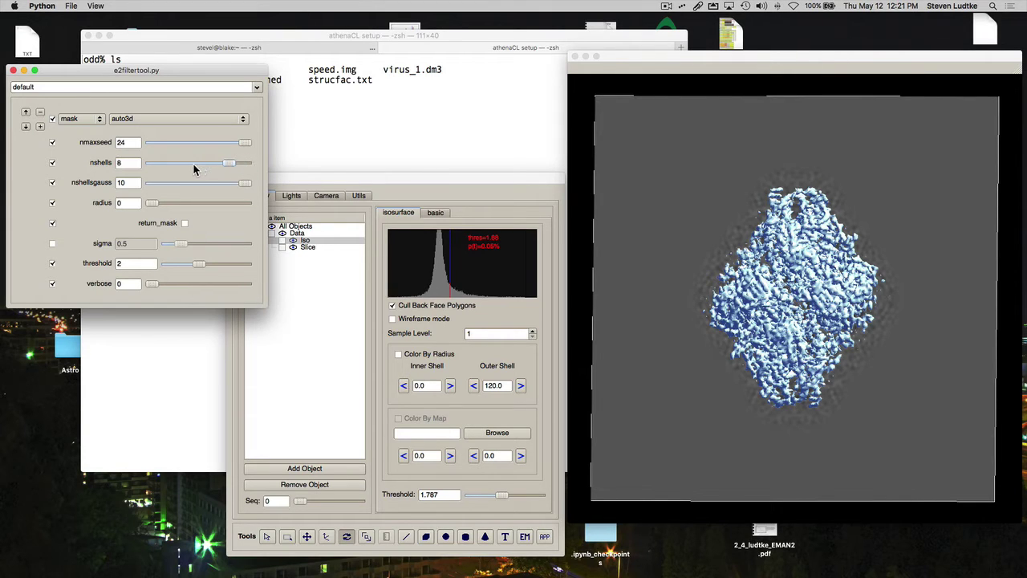
{"action": "left_click", "coordinate": [193, 163]}
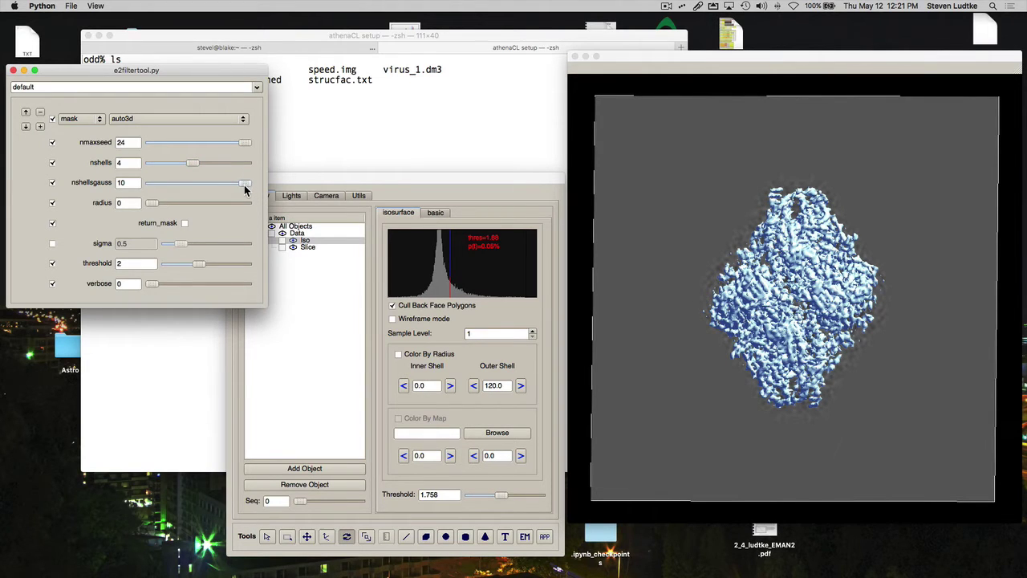
{"action": "left_click_drag", "start_coordinate": [244, 184], "coordinate": [211, 187]}
{"action": "left_click_drag", "start_coordinate": [214, 182], "coordinate": [215, 183]}
Step: Rotate the masked map in the 3D view to inspect it from several angles
{"action": "left_click", "coordinate": [751, 245]}
{"action": "left_click_drag", "start_coordinate": [751, 245], "coordinate": [763, 265]}
{"action": "mouse_move", "coordinate": [765, 365]}
{"action": "left_mouse_down"}
{"action": "mouse_move", "coordinate": [739, 366]}
{"action": "mouse_move", "coordinate": [753, 362]}
{"action": "left_mouse_up"}
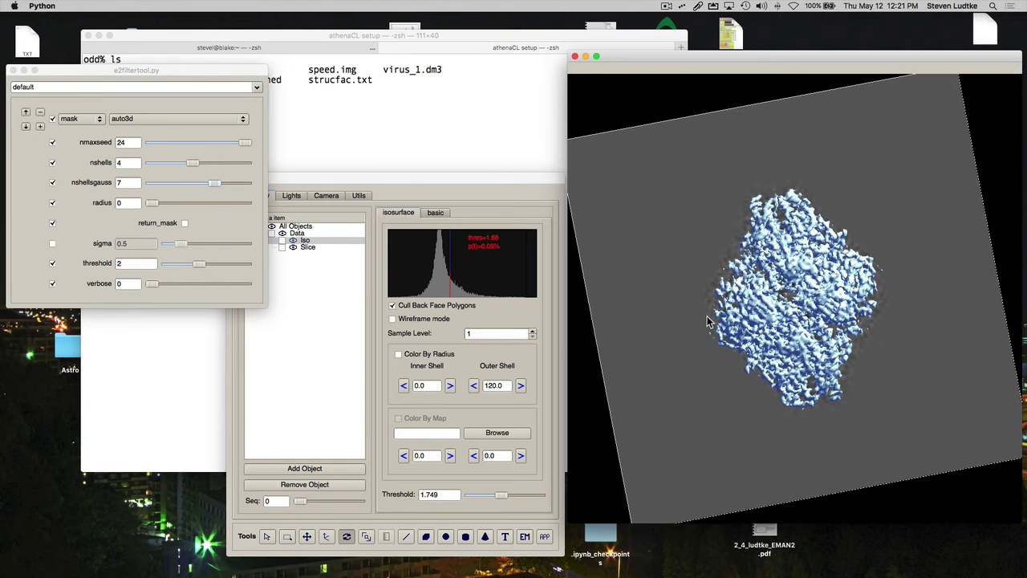
{"action": "left_click_drag", "start_coordinate": [707, 315], "coordinate": [713, 287]}
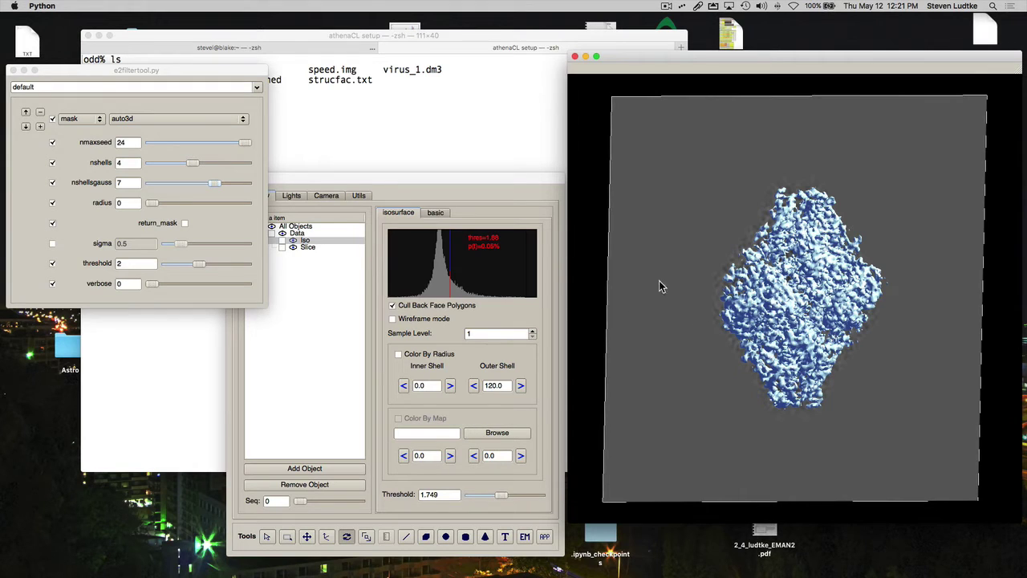
{"action": "left_click_drag", "start_coordinate": [628, 303], "coordinate": [696, 302]}
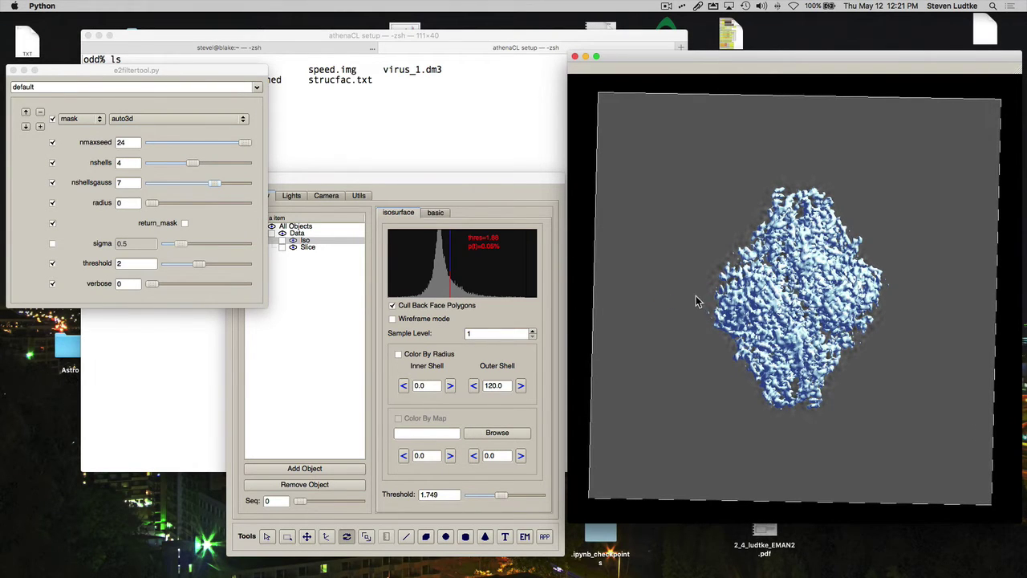
Step: Hide the slice plane and add a 2D view of the map, moved aside
{"action": "left_click", "coordinate": [294, 248]}
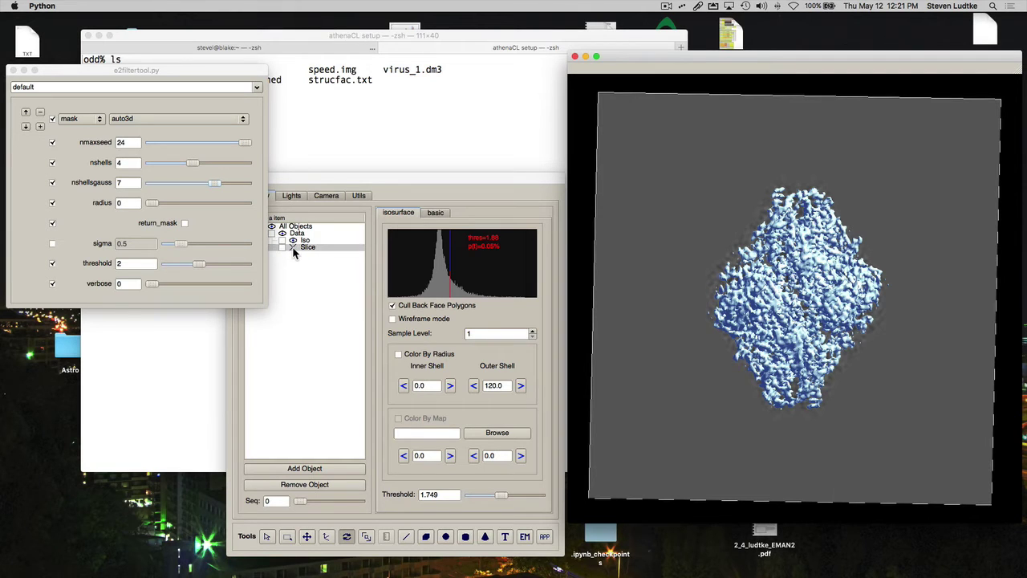
{"action": "scroll", "coordinate": [793, 268], "scroll_direction": "up", "scroll_amount": 5}
{"action": "left_click", "coordinate": [142, 72]}
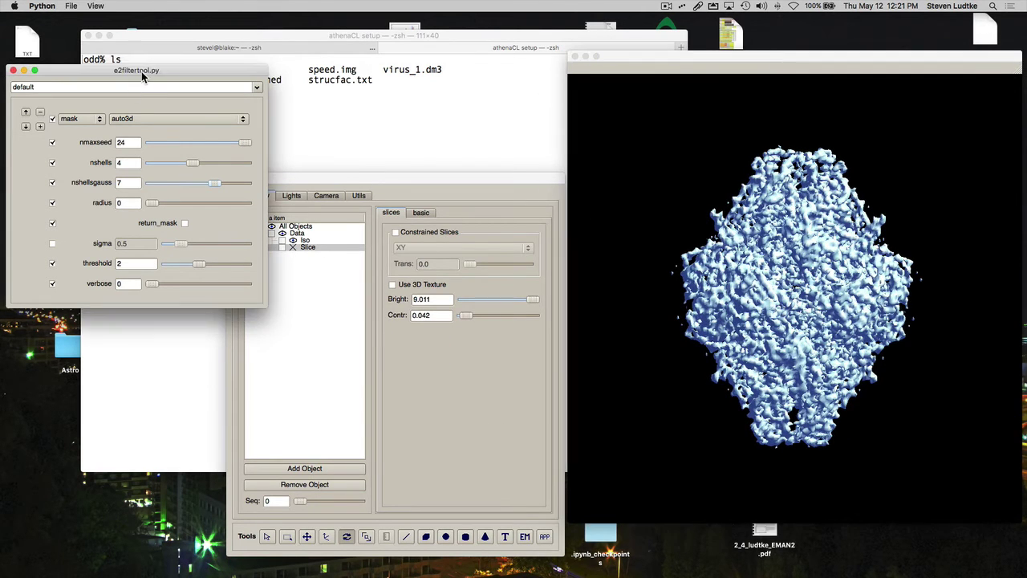
{"action": "left_click", "coordinate": [95, 5]}
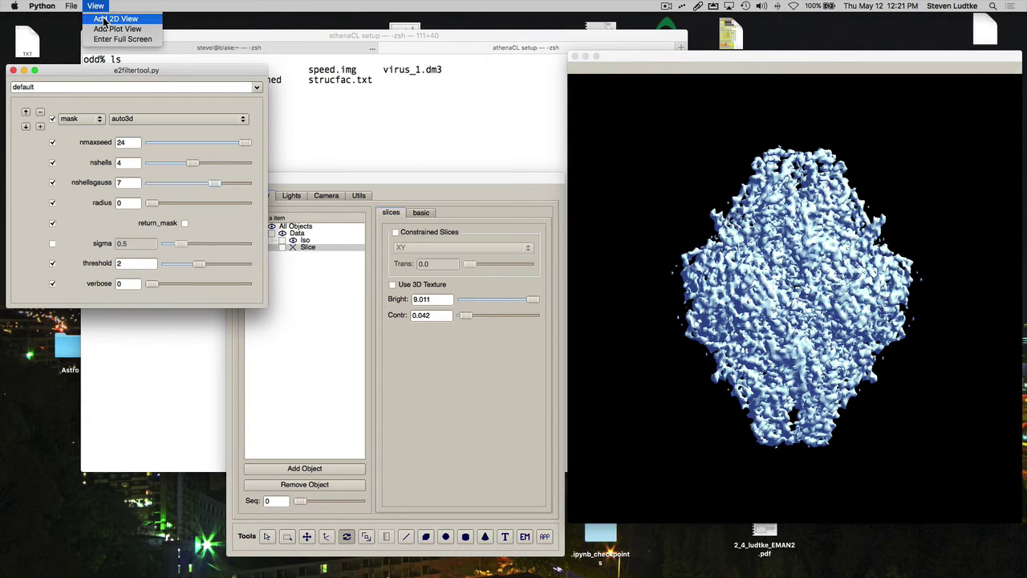
{"action": "left_click", "coordinate": [111, 20]}
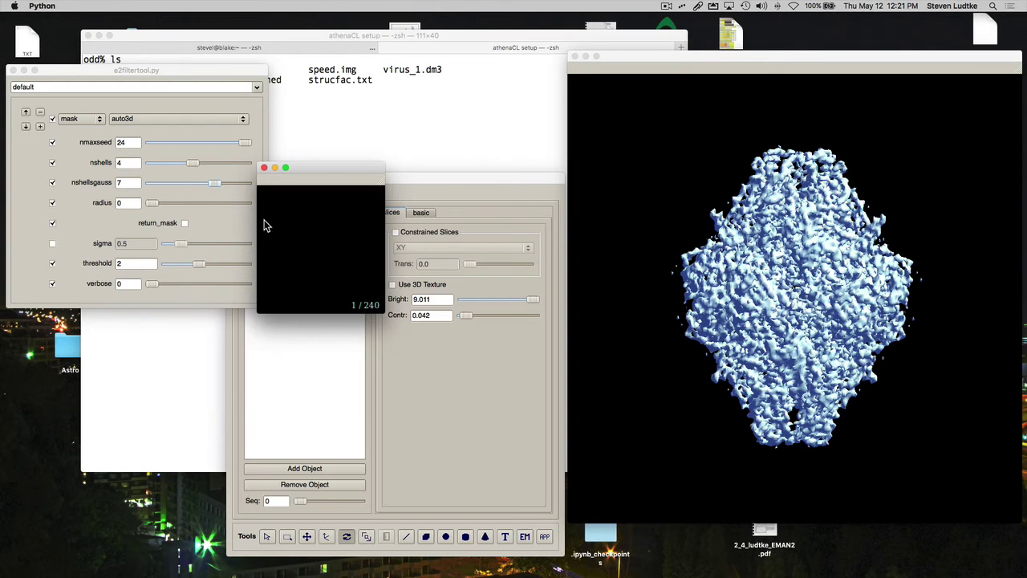
{"action": "left_click_drag", "start_coordinate": [317, 169], "coordinate": [396, 273]}
Step: Toggle the mask off and on, then step the slice view to slice 134 of 240
{"action": "left_click", "coordinate": [52, 119]}
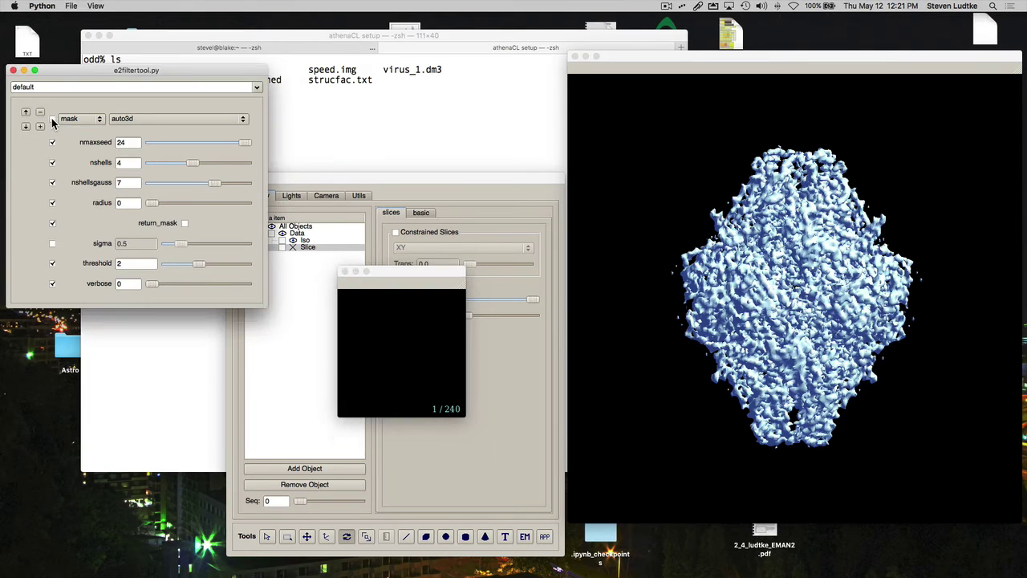
{"action": "left_click", "coordinate": [52, 119]}
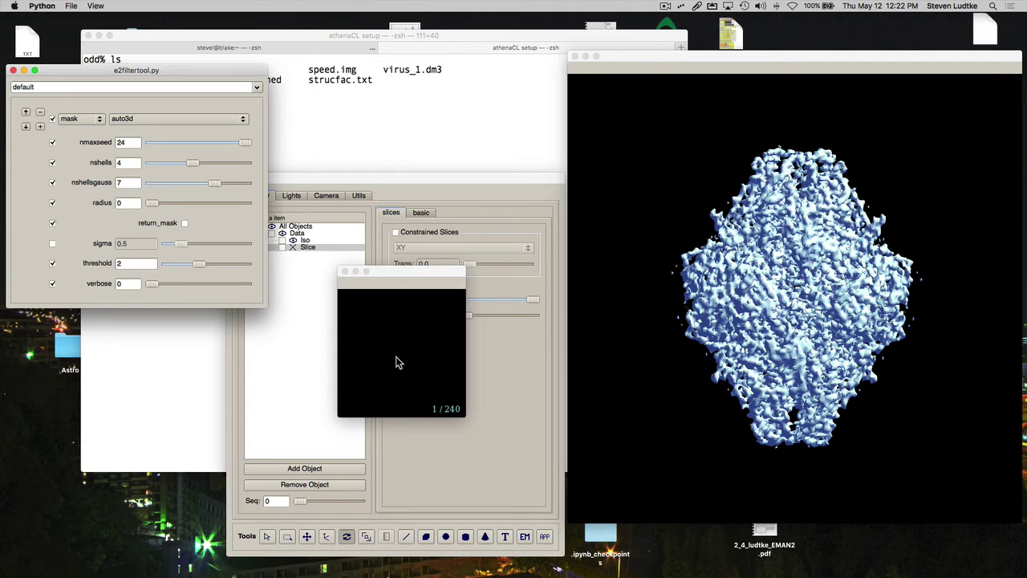
{"action": "left_click", "coordinate": [399, 362]}
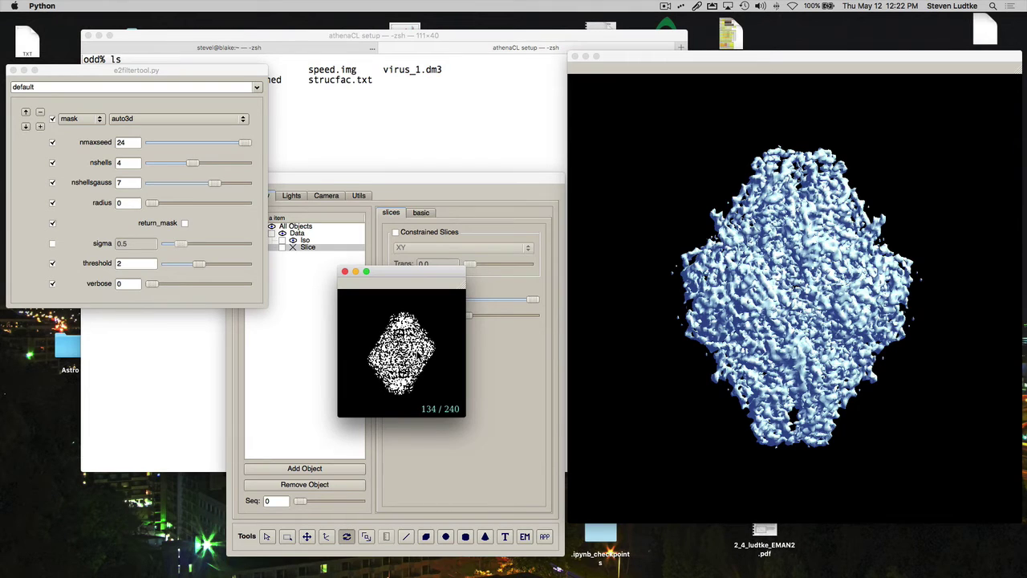
Step: Auto-adjust the slice image's contrast from the slice viewer's display controls
{"action": "middle_click", "coordinate": [419, 356]}
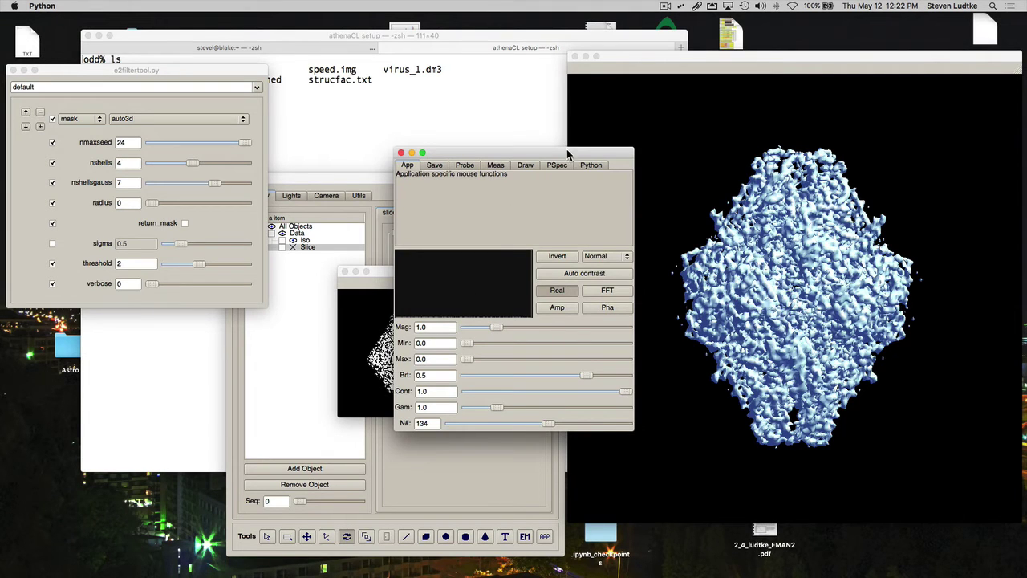
{"action": "left_click_drag", "start_coordinate": [564, 153], "coordinate": [249, 283]}
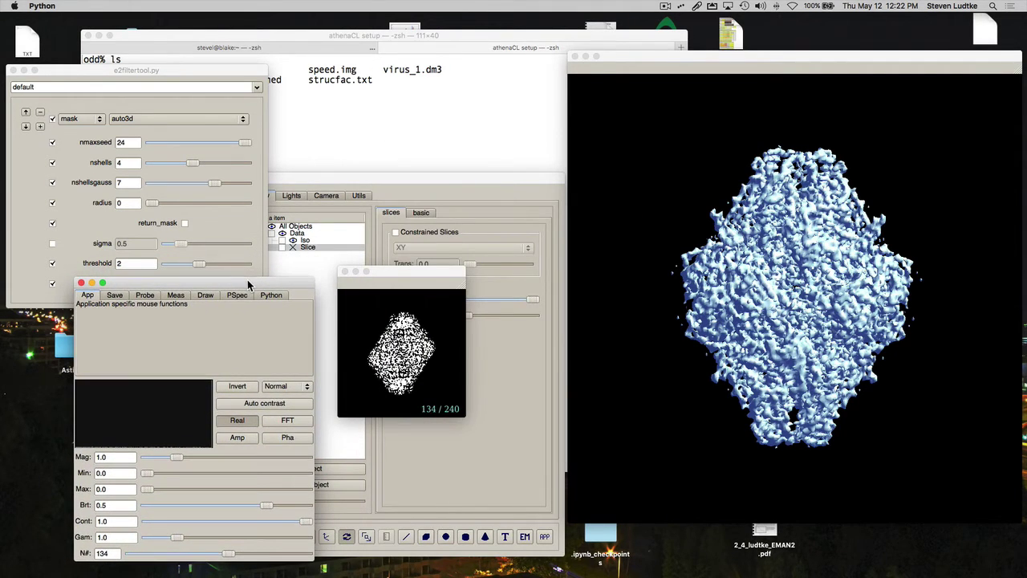
{"action": "left_click", "coordinate": [261, 404]}
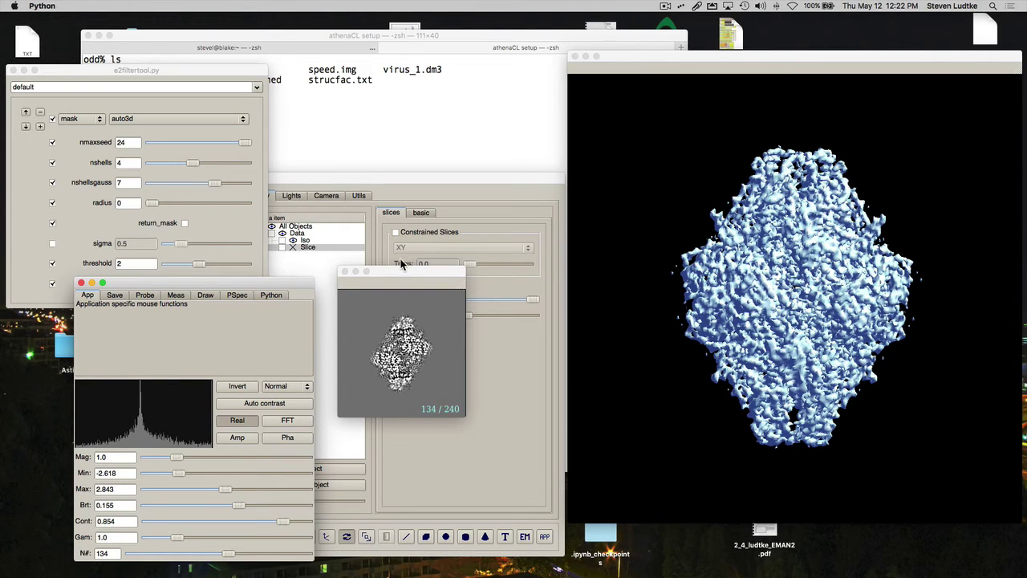
Step: Enlarge and reposition the slice window, then switch on the auto3d mask
{"action": "left_click", "coordinate": [464, 415]}
{"action": "left_click_drag", "start_coordinate": [468, 418], "coordinate": [583, 547]}
{"action": "scroll", "coordinate": [424, 418], "scroll_direction": "up", "scroll_amount": 1}
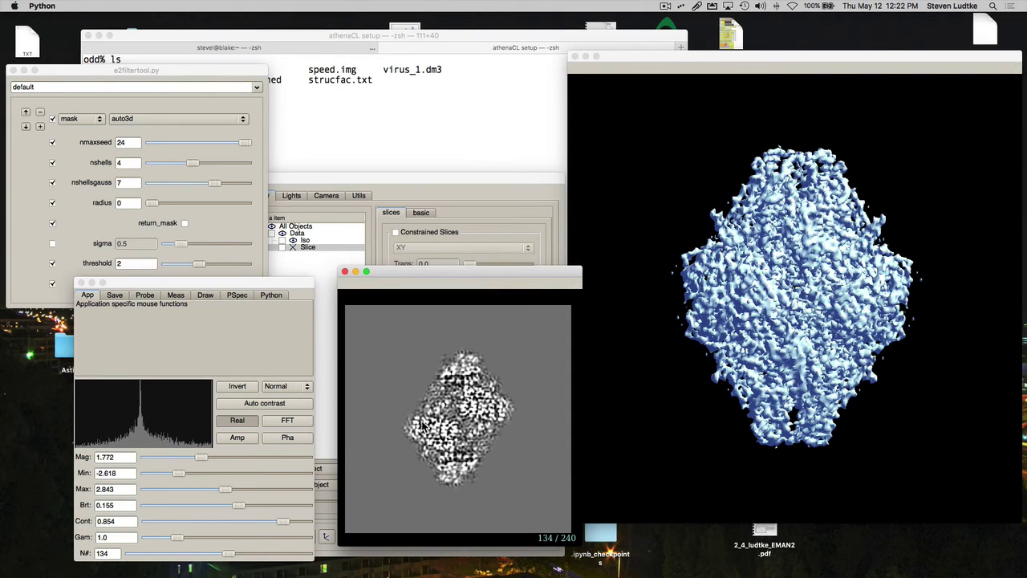
{"action": "left_click_drag", "start_coordinate": [399, 287], "coordinate": [378, 275]}
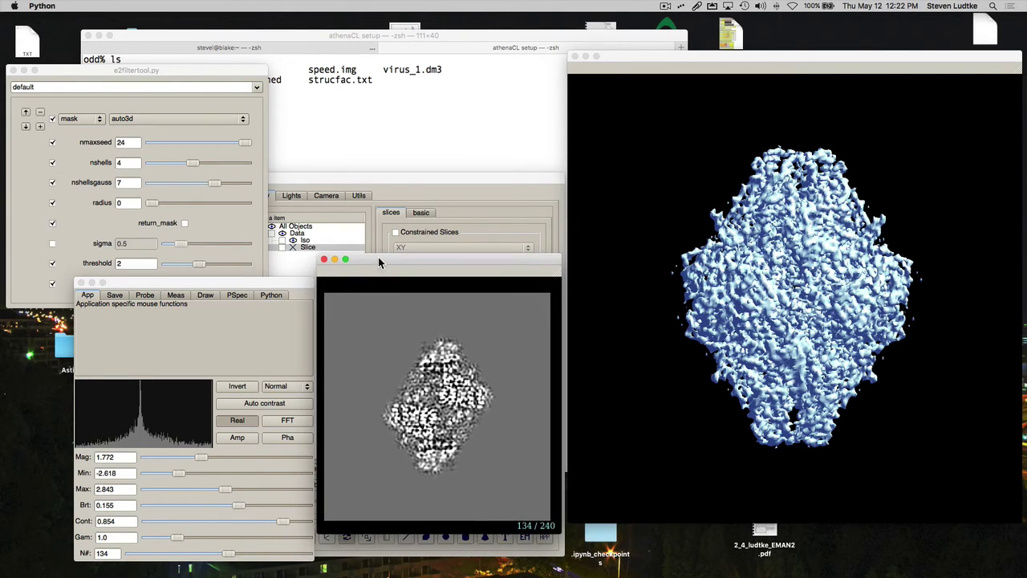
{"action": "left_click", "coordinate": [53, 119]}
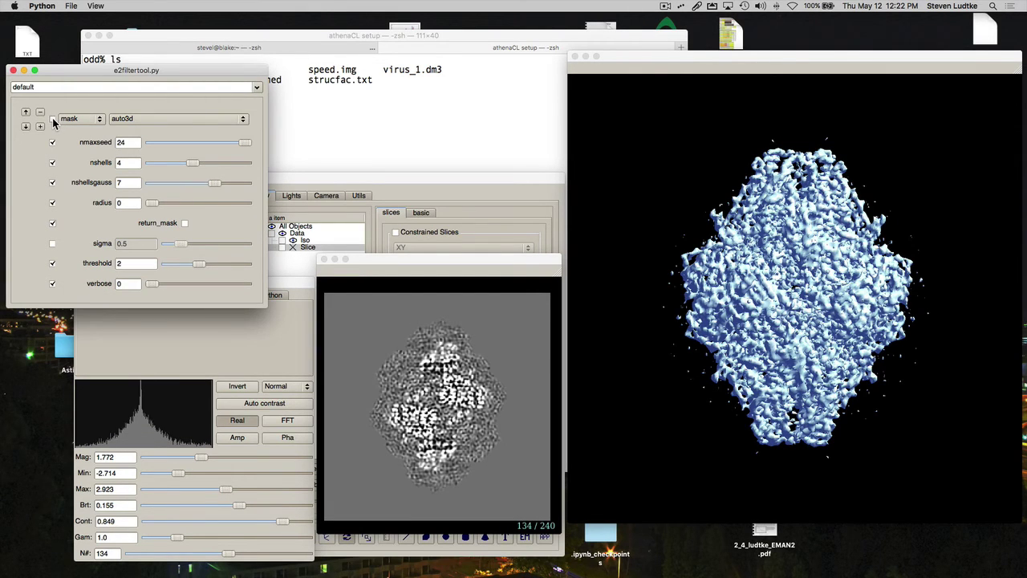
{"action": "left_click", "coordinate": [53, 120]}
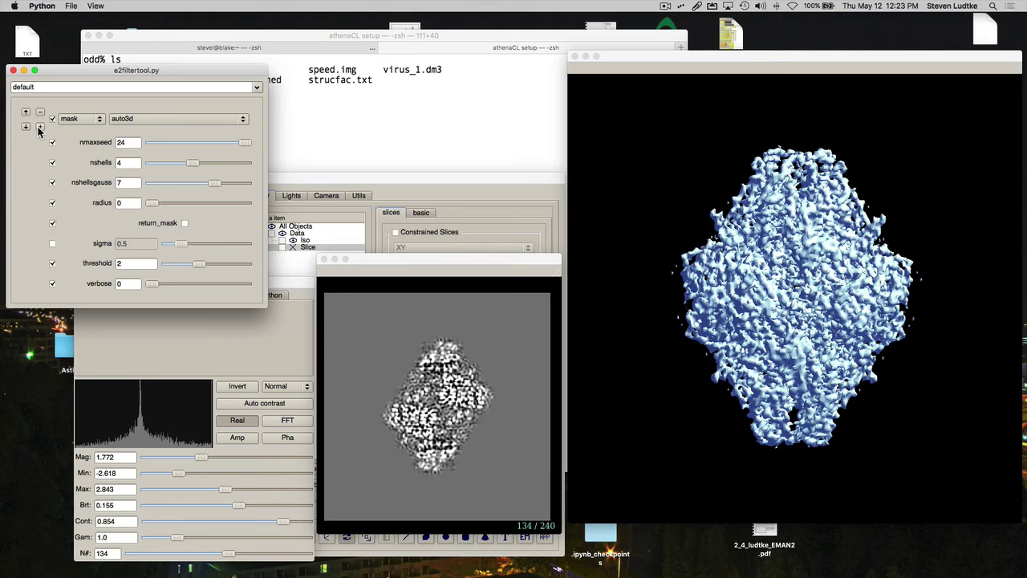
Step: Add a filter.lowpass.gauss processor after the auto3d mask, with the mask unticked
{"action": "left_click", "coordinate": [40, 128]}
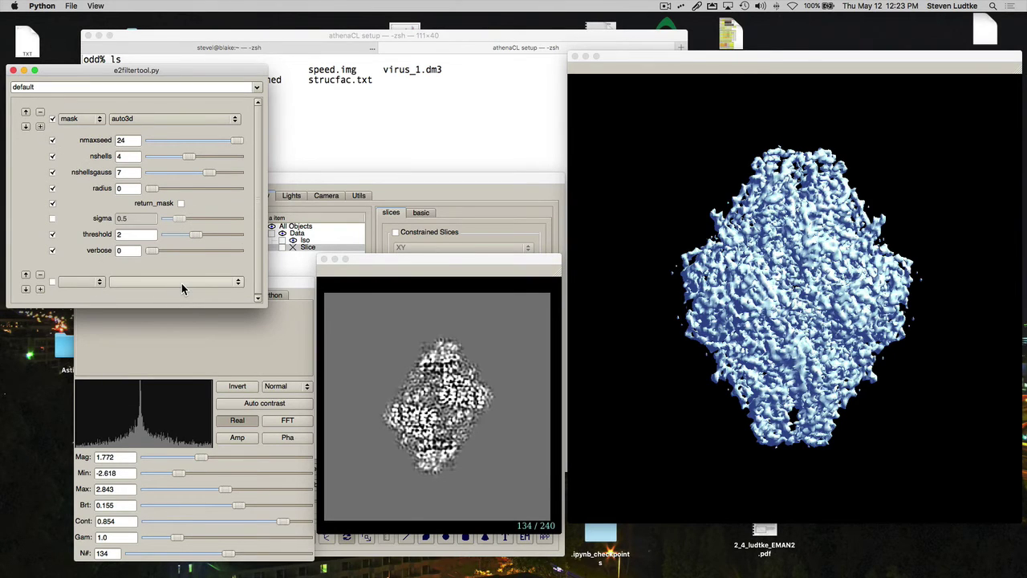
{"action": "left_click", "coordinate": [52, 118]}
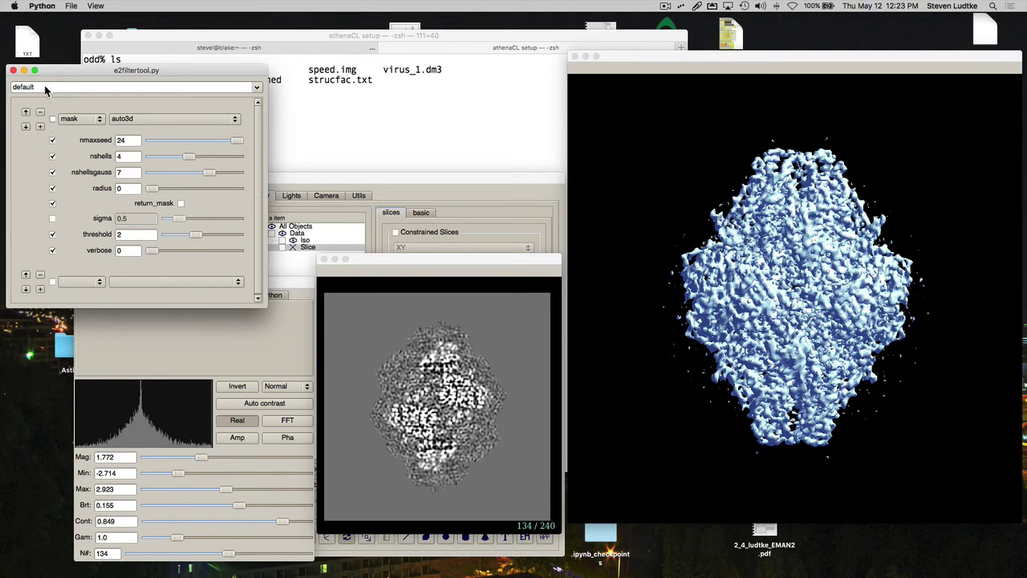
{"action": "left_click", "coordinate": [26, 274]}
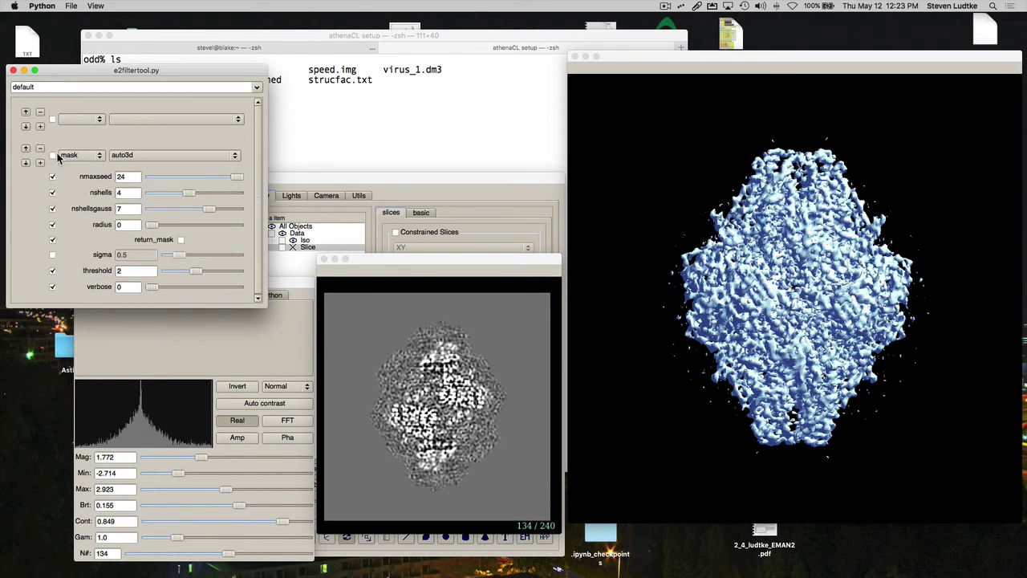
{"action": "left_click", "coordinate": [26, 126]}
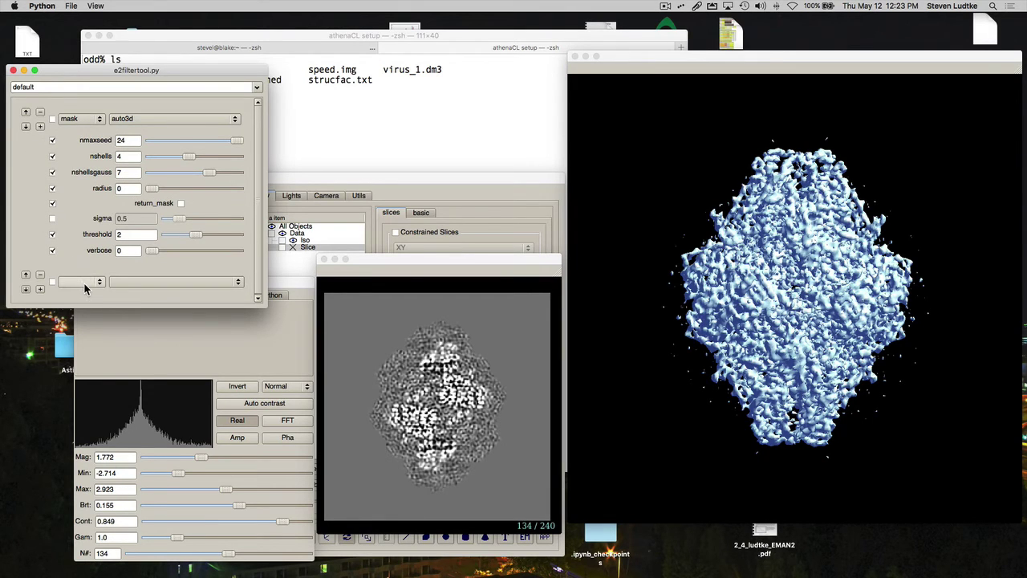
{"action": "left_click", "coordinate": [86, 282]}
{"action": "left_click", "coordinate": [95, 324]}
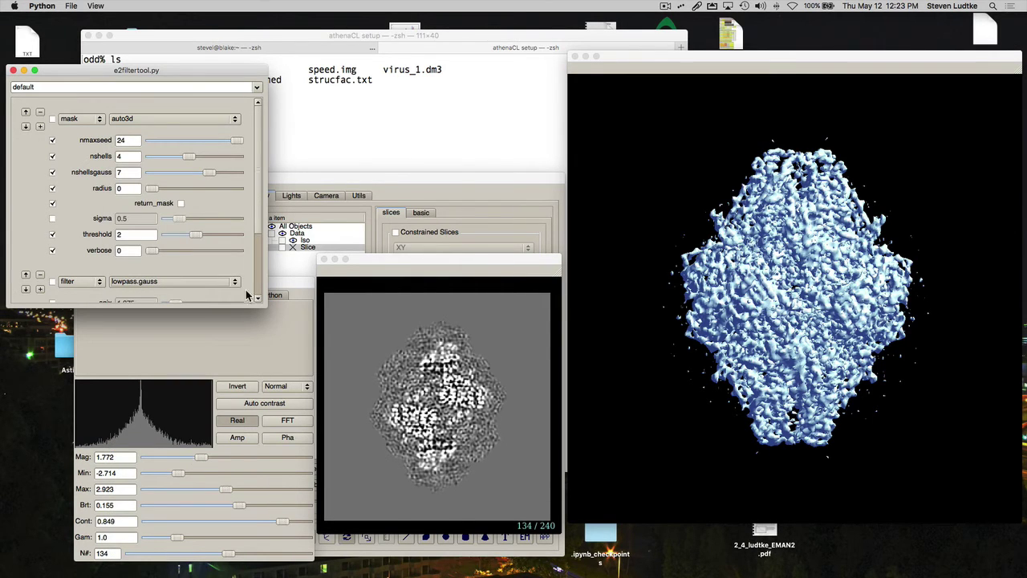
{"action": "left_click_drag", "start_coordinate": [265, 305], "coordinate": [272, 417]}
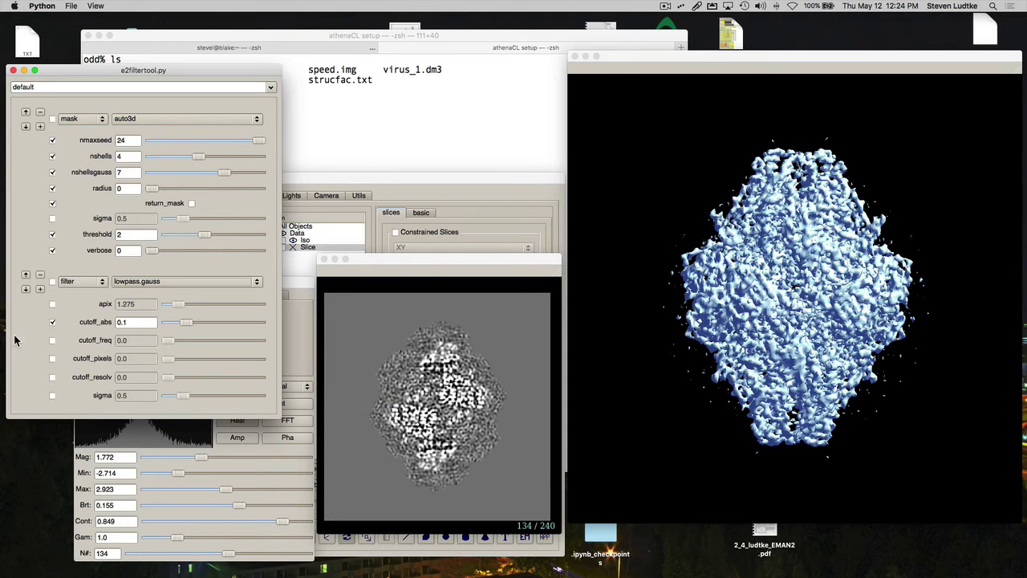
Step: Use cutoff_freq .125 instead of cutoff_abs and enable the lowpass.gauss filter
{"action": "left_click", "coordinate": [53, 322]}
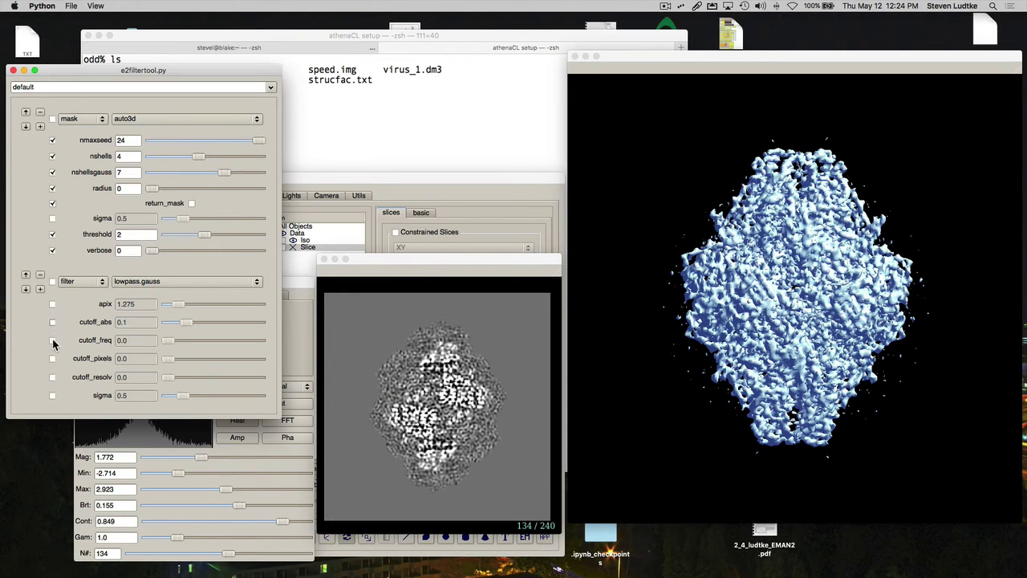
{"action": "left_click", "coordinate": [52, 341]}
{"action": "left_click_drag", "start_coordinate": [149, 343], "coordinate": [108, 342]}
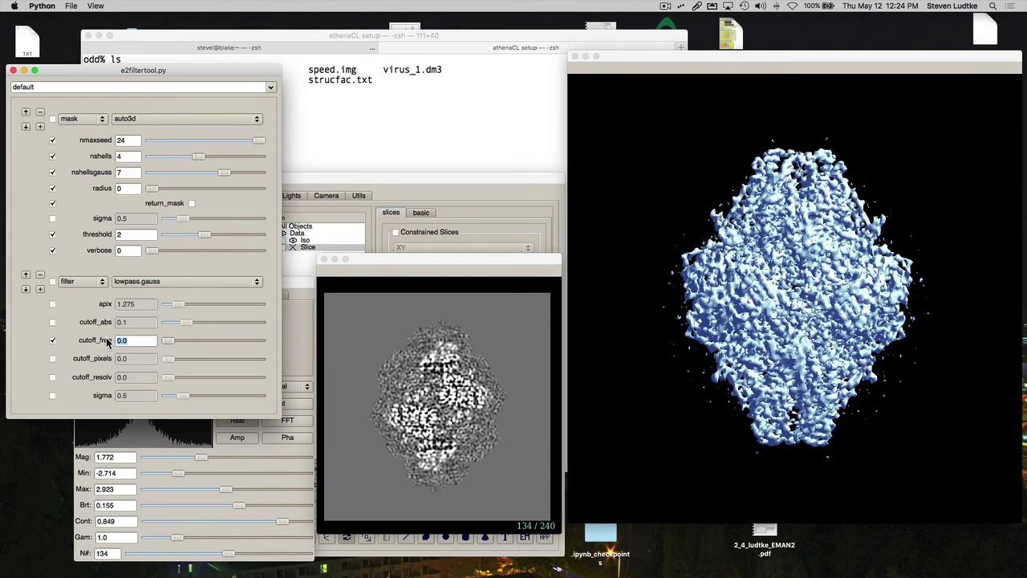
{"action": "type", "text": ".125"}
{"action": "left_click", "coordinate": [52, 281]}
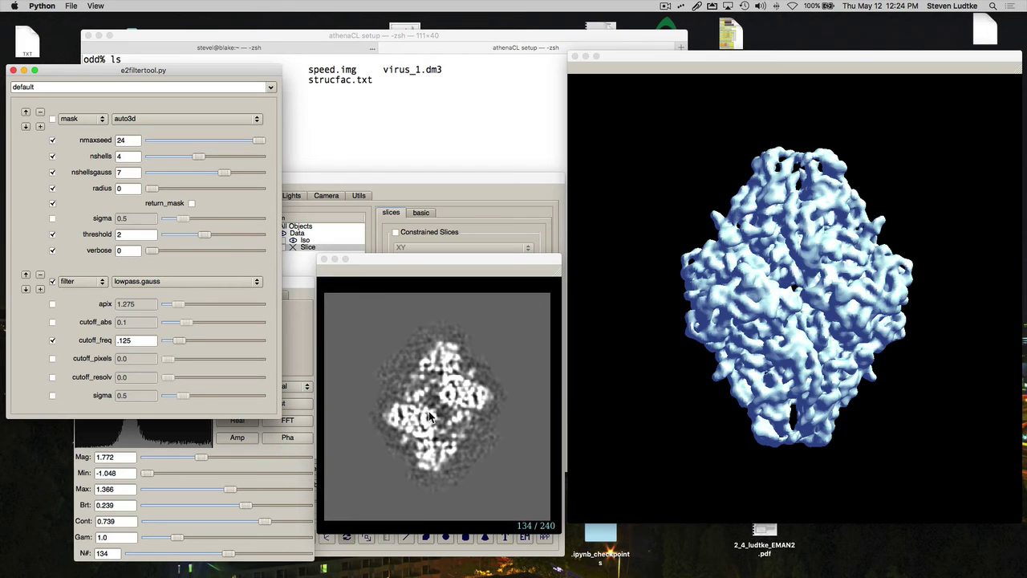
Step: Try a higher cutoff_freq, then restore it to .125
{"action": "left_click_drag", "start_coordinate": [174, 344], "coordinate": [214, 344]}
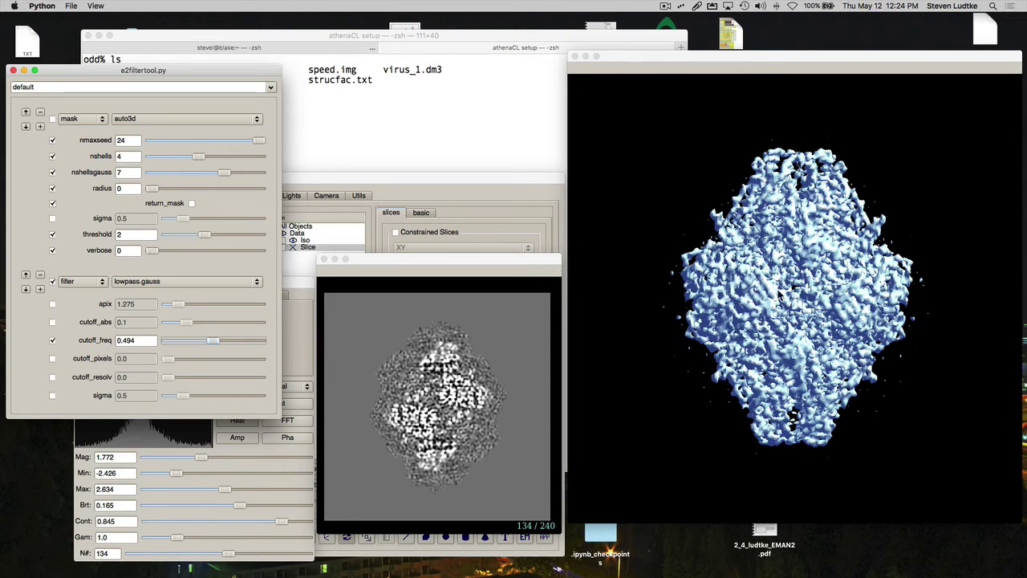
{"action": "left_click", "coordinate": [141, 344]}
{"action": "double_click", "coordinate": [141, 343]}
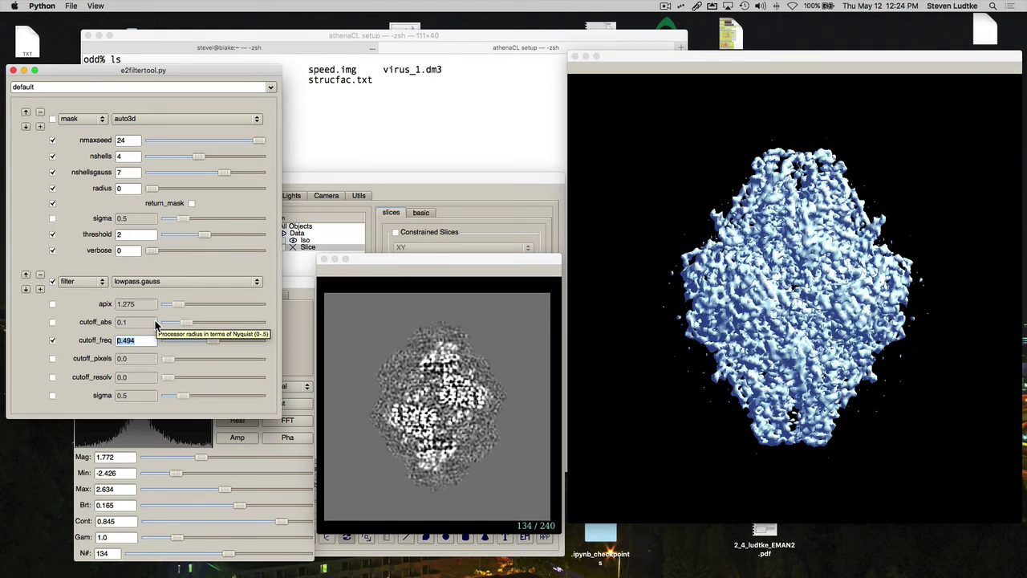
{"action": "type", "text": ".125"}
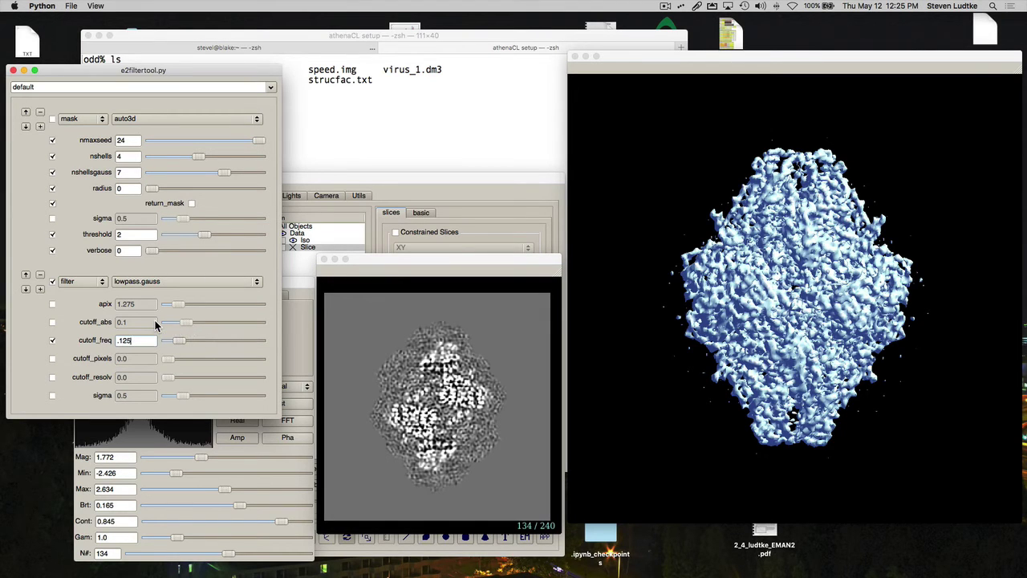
{"action": "key", "text": "Return"}
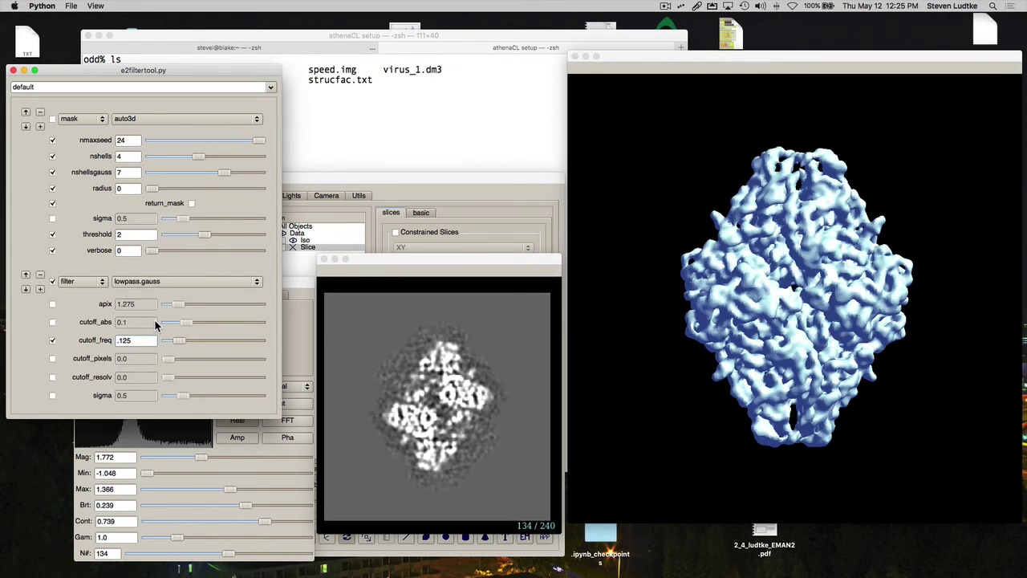
Step: Re-enable the auto3d mask and move the lowpass.gauss filter ahead of it
{"action": "left_click", "coordinate": [52, 118]}
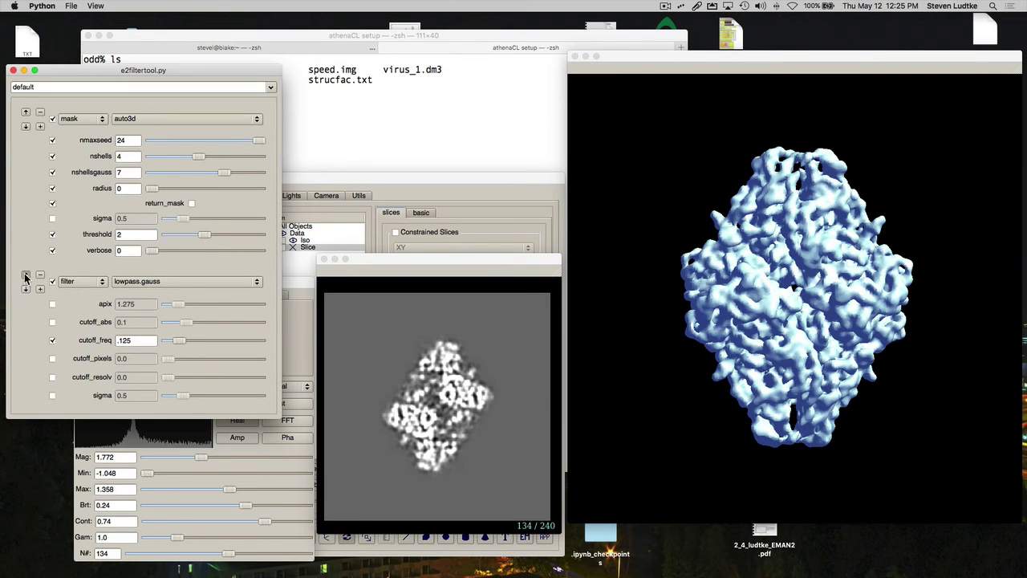
{"action": "left_click", "coordinate": [25, 274]}
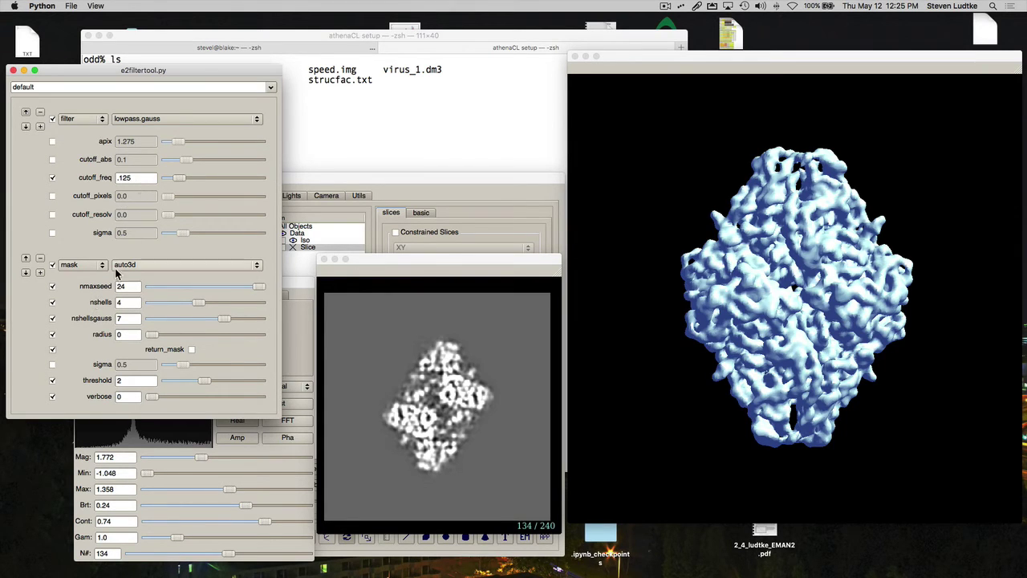
{"action": "left_click", "coordinate": [126, 382]}
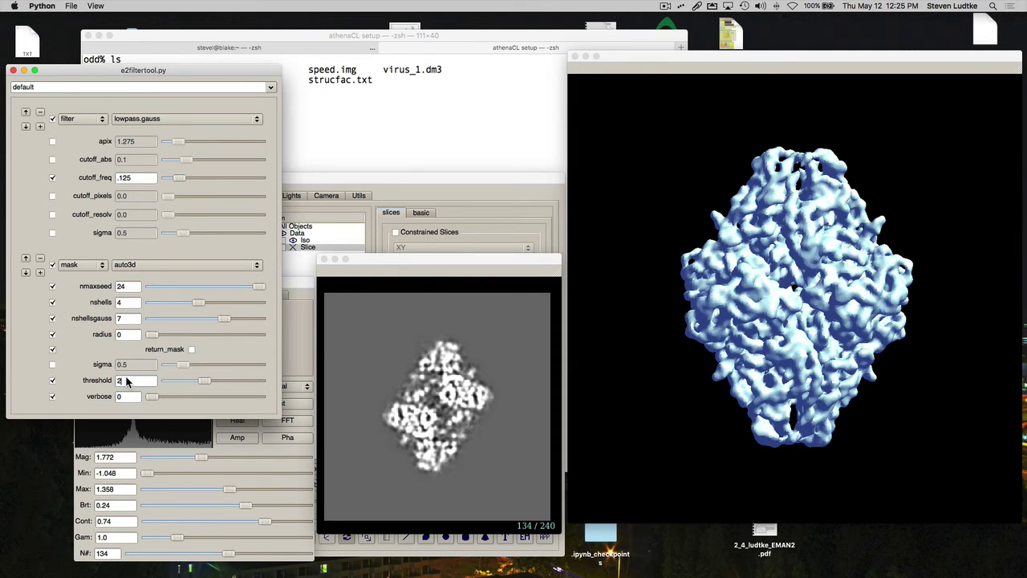
Step: Raise the isosurface threshold, then lower it to 1.099 in the Iso settings
{"action": "left_click", "coordinate": [393, 177]}
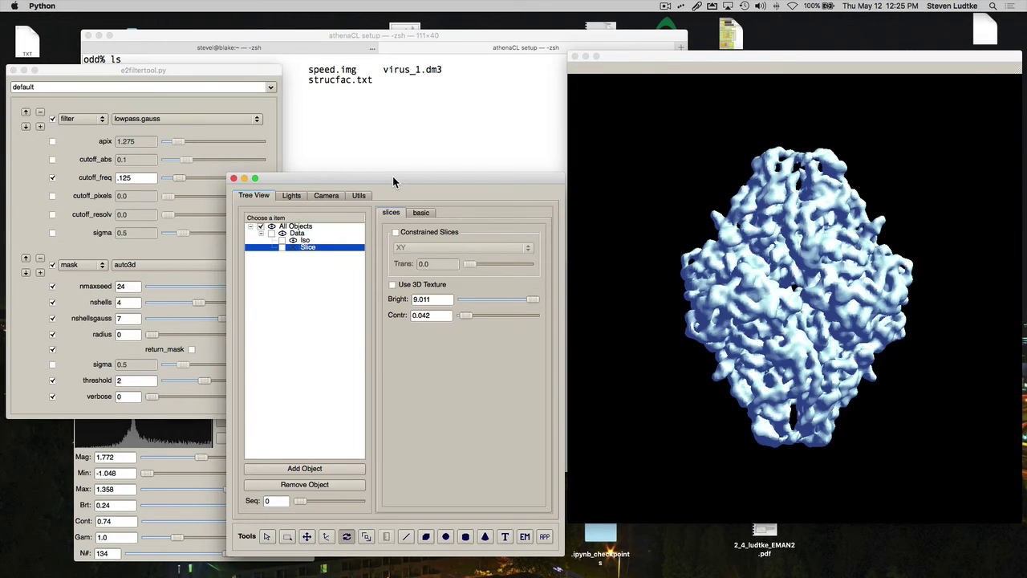
{"action": "left_click", "coordinate": [319, 242]}
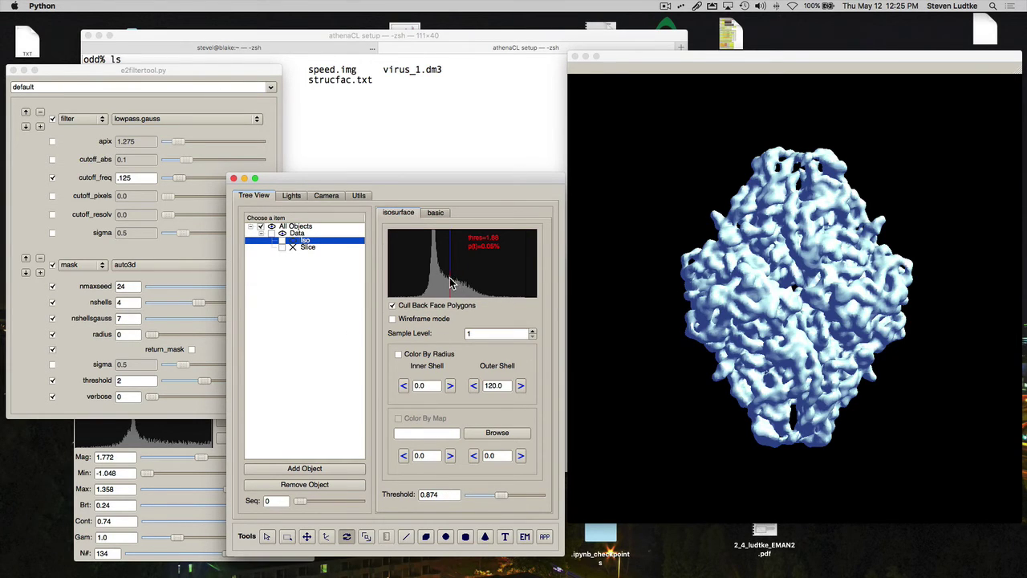
{"action": "left_click_drag", "start_coordinate": [449, 282], "coordinate": [469, 289]}
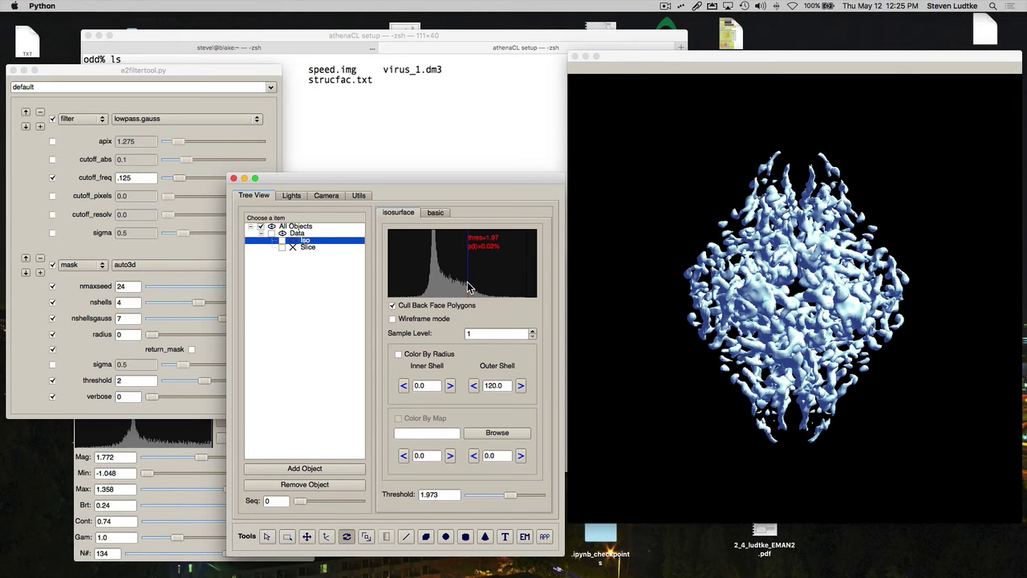
{"action": "left_click_drag", "start_coordinate": [470, 288], "coordinate": [455, 290]}
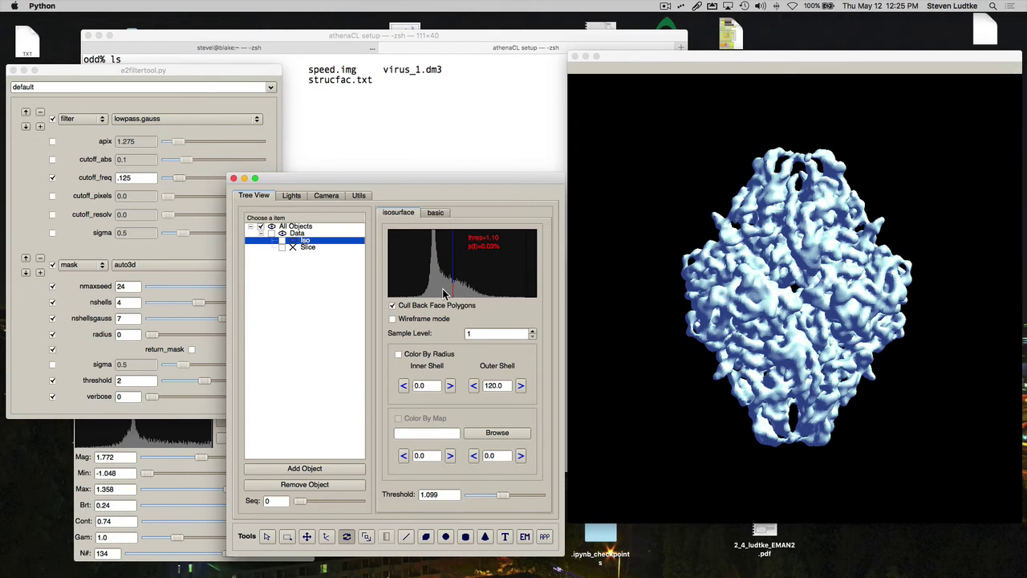
Step: Change the auto3d mask threshold from 2 to 1, then move the 3D scene controls aside
{"action": "left_click", "coordinate": [126, 382]}
{"action": "type", "text": "1"}
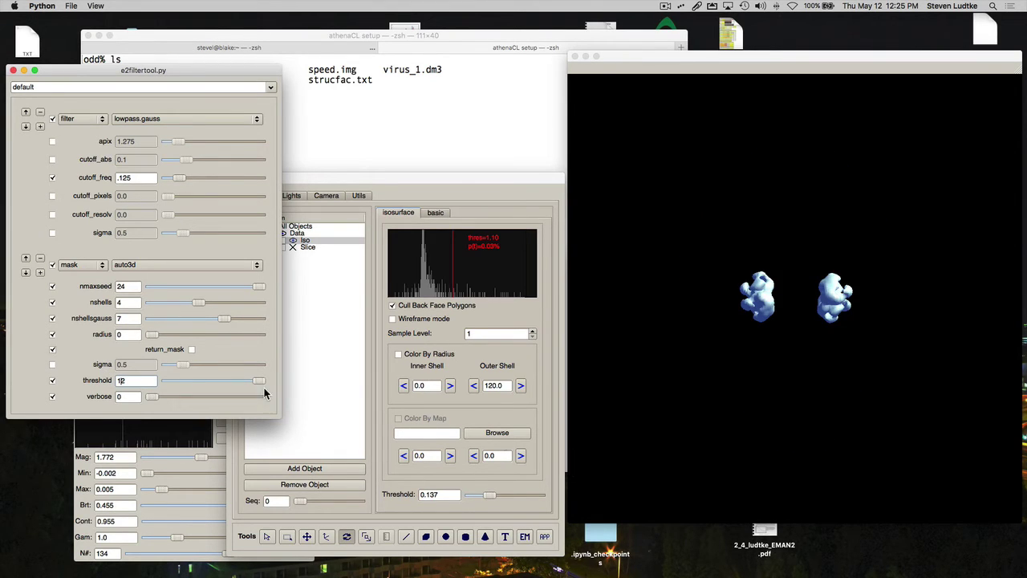
{"action": "key", "text": "Delete"}
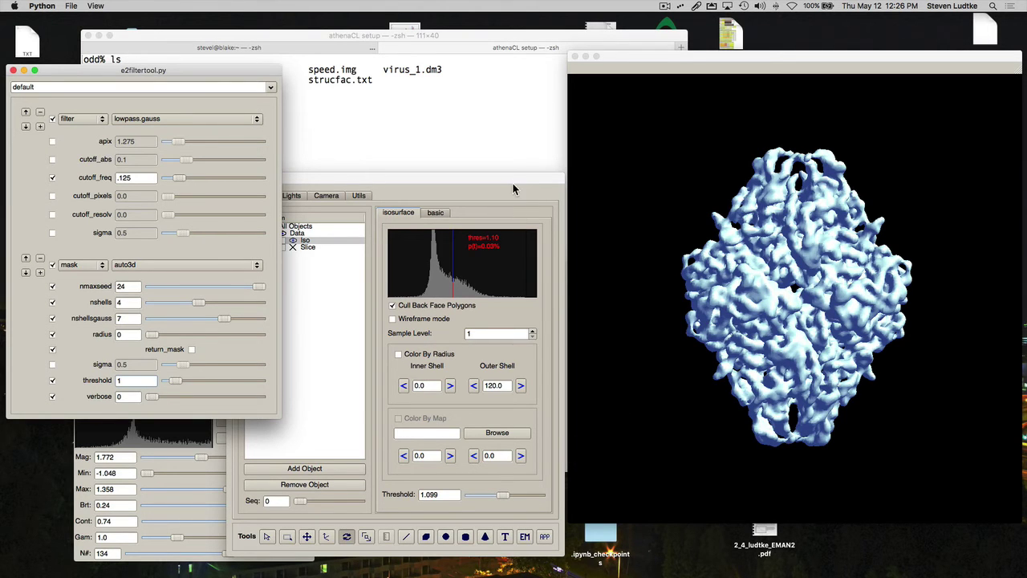
{"action": "left_click_drag", "start_coordinate": [510, 182], "coordinate": [542, 191]}
{"action": "left_click", "coordinate": [548, 249]}
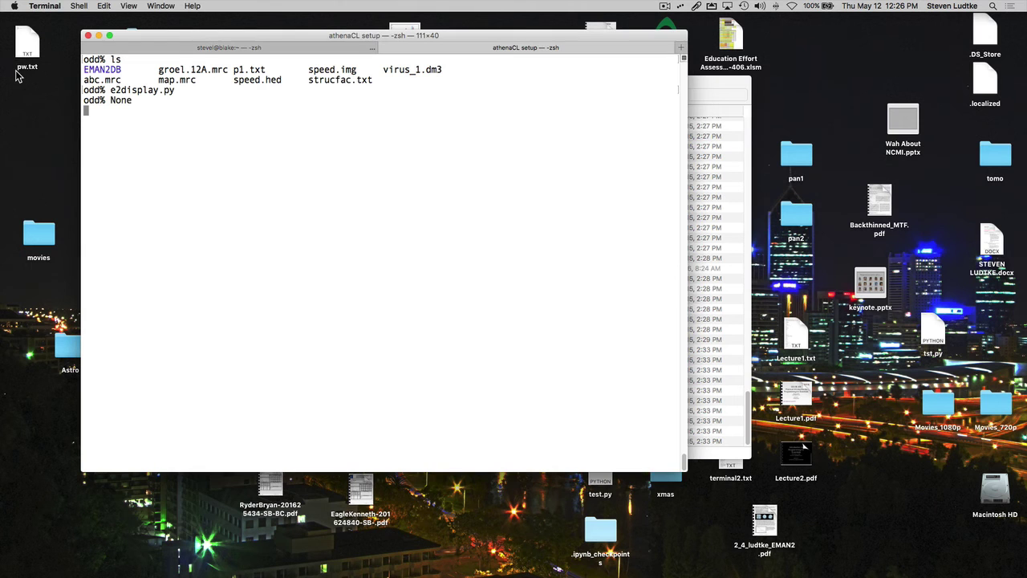
Step: Close the filter tool and list the directory to find filtertool_default.txt
{"action": "left_click", "coordinate": [13, 71]}
{"action": "key", "text": "Return"}
{"action": "type", "text": "ls"}
{"action": "key", "text": "Return"}
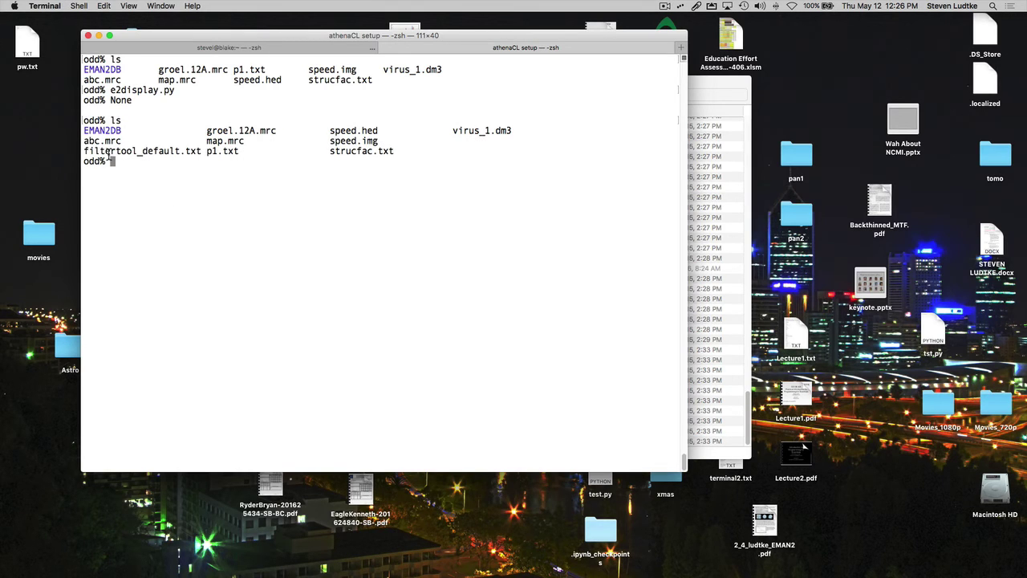
{"action": "left_click_drag", "start_coordinate": [83, 151], "coordinate": [201, 149]}
Step: Print filtertool_default.txt with cat and select its --process=filter.lowpass.gauss line
{"action": "type", "text": "cat fil"}
{"action": "key", "text": "Tab"}
{"action": "key", "text": "Return"}
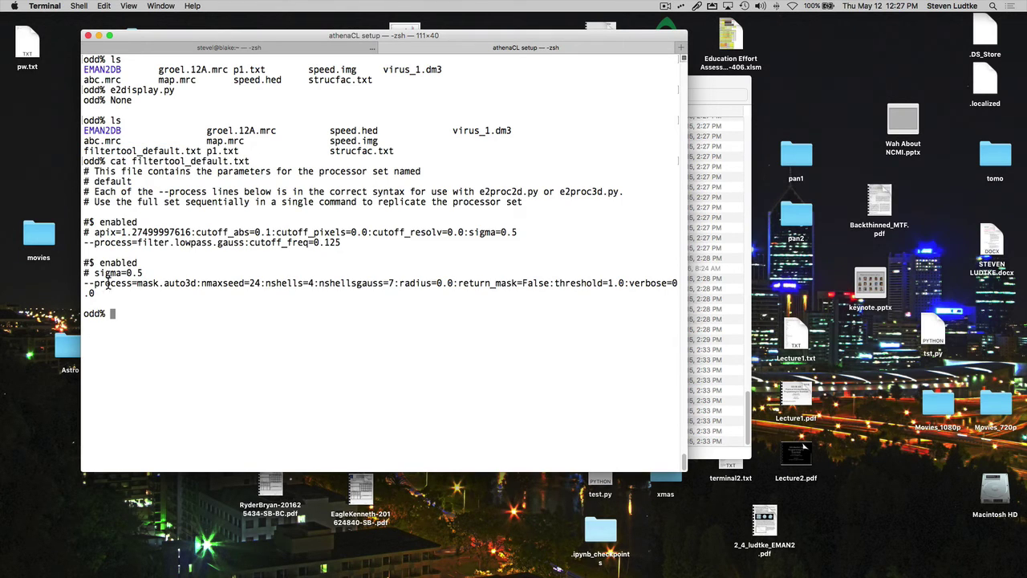
{"action": "left_click_drag", "start_coordinate": [84, 242], "coordinate": [349, 243]}
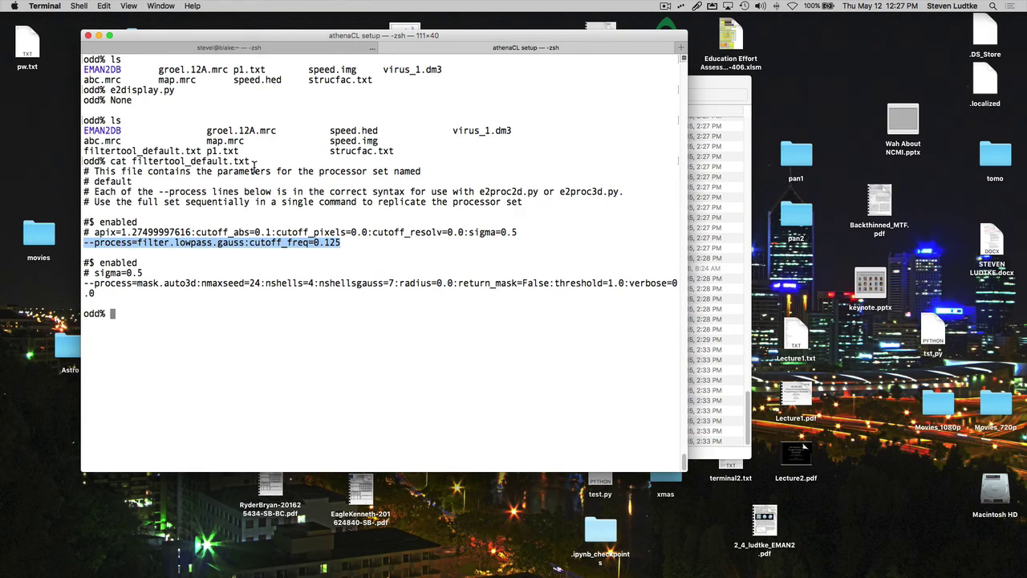
Step: Type the command e2proc3d.py map.mrc out.hdf at the prompt
{"action": "type", "text": "e2pro"}
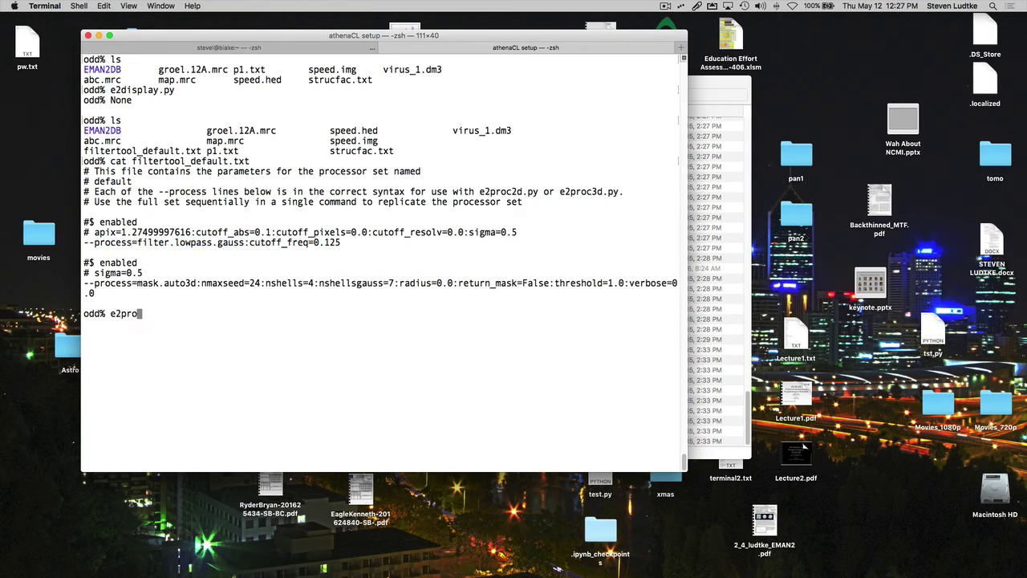
{"action": "type", "text": "c3d.py"}
{"action": "left_click_drag", "start_coordinate": [207, 141], "coordinate": [242, 141]}
{"action": "type", "text": "00~map.mrc01~"}
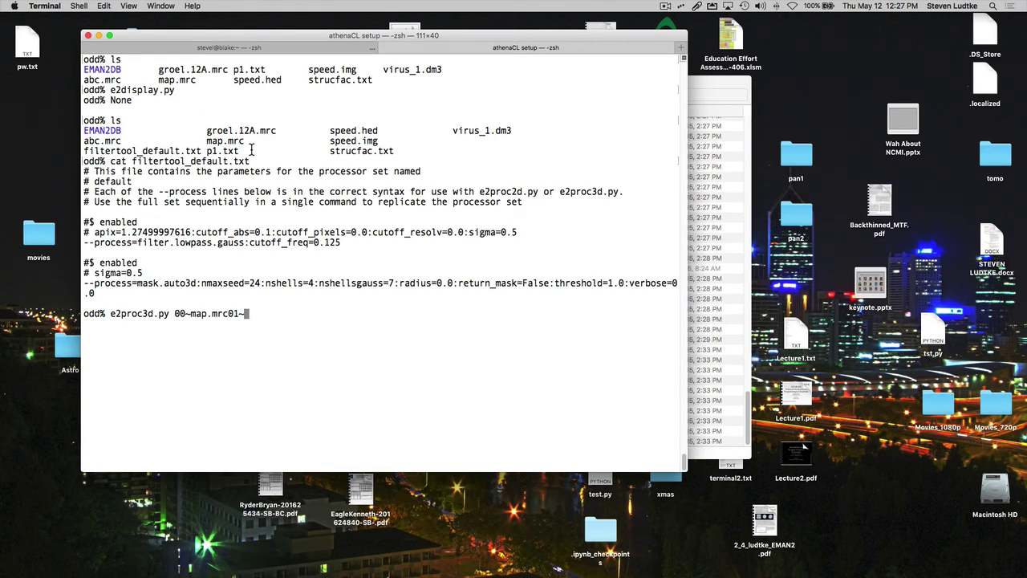
{"action": "key", "text": "BackSpace"}
{"action": "key", "text": "BackSpace"}
{"action": "key", "text": "BackSpace"}
{"action": "key", "text": "BackSpace"}
{"action": "key", "text": "BackSpace"}
{"action": "key", "text": "BackSpace"}
{"action": "key", "text": "BackSpace"}
{"action": "key", "text": "BackSpace"}
{"action": "key", "text": "BackSpace"}
{"action": "key", "text": "BackSpace"}
{"action": "key", "text": "BackSpace"}
{"action": "key", "text": "BackSpace"}
{"action": "key", "text": "BackSpace"}
{"action": "type", "text": "map.mrc out."}
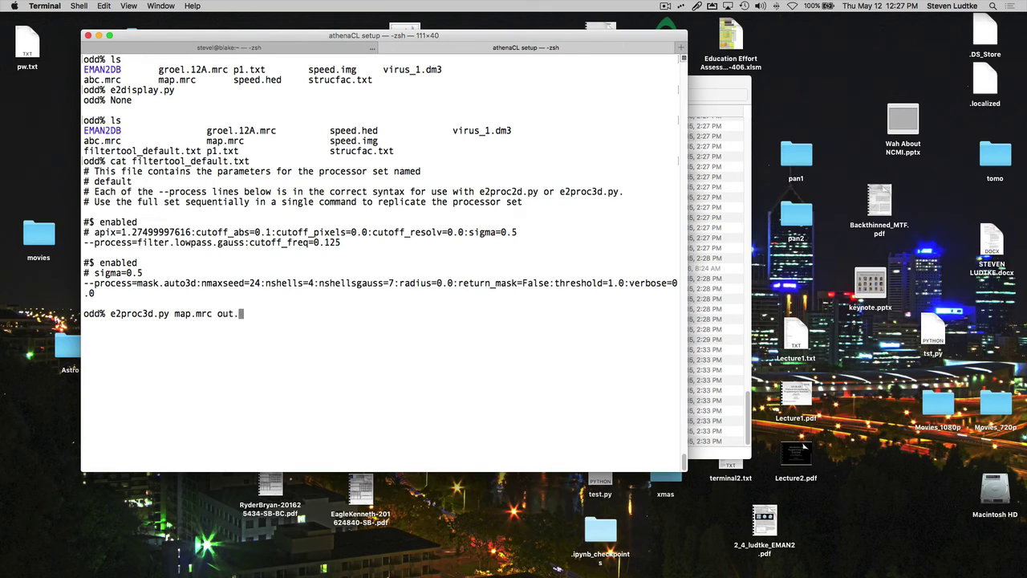
{"action": "type", "text": "hdf"}
Step: Append --process=filter.lowpass.gauss:cutoff_freq=0.125 to the command, then copy the auto-mask process line
{"action": "left_click_drag", "start_coordinate": [83, 242], "coordinate": [341, 243]}
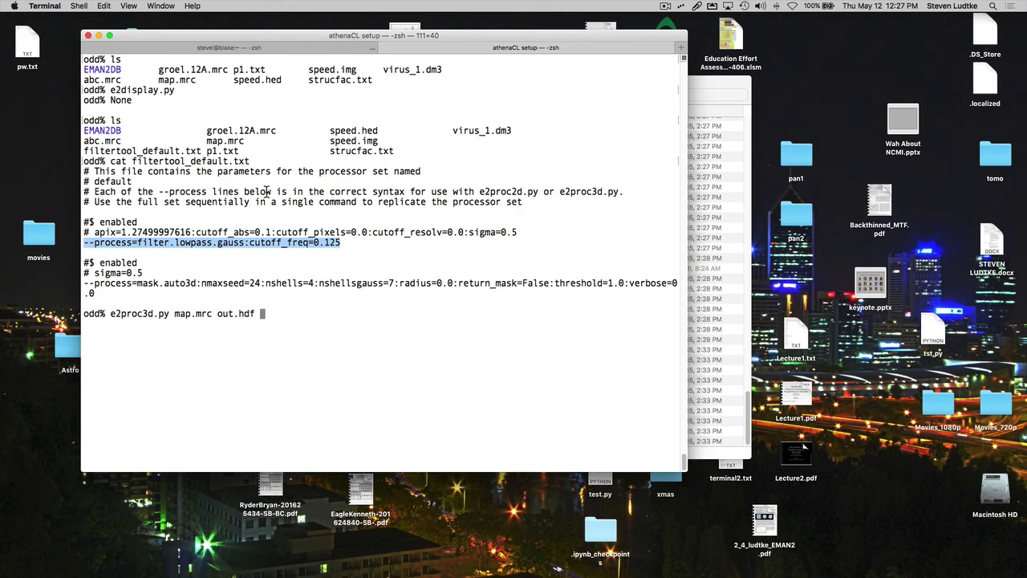
{"action": "left_click", "coordinate": [288, 315]}
{"action": "type", "text": "00~--process=filter.lowpass.gauss:cutoff_freq=0.12501~"}
{"action": "key", "text": "BackSpace"}
{"action": "key", "text": "Left"}
{"action": "key", "text": "Left"}
{"action": "key", "text": "Left"}
{"action": "key", "text": "Left"}
{"action": "key", "text": "Left"}
{"action": "key", "text": "Left"}
{"action": "key", "text": "Left"}
{"action": "key", "text": "Left"}
{"action": "key", "text": "Left"}
{"action": "key", "text": "Left"}
{"action": "key", "text": "Left"}
{"action": "key", "text": "Left"}
{"action": "key", "text": "Left"}
{"action": "key", "text": "Left"}
{"action": "key", "text": "Left"}
{"action": "key", "text": "Left"}
{"action": "key", "text": "Left"}
{"action": "key", "text": "Left"}
{"action": "key", "text": "Left"}
{"action": "key", "text": "Left"}
{"action": "key", "text": "Left"}
{"action": "key", "text": "Left"}
{"action": "key", "text": "Left"}
{"action": "key", "text": "Left"}
{"action": "key", "text": "Left"}
{"action": "key", "text": "Left"}
{"action": "key", "text": "Left"}
{"action": "key", "text": "Left"}
{"action": "key", "text": "Left"}
{"action": "key", "text": "Left"}
{"action": "key", "text": "Left"}
{"action": "key", "text": "Left"}
{"action": "key", "text": "Left"}
{"action": "key", "text": "Left"}
{"action": "key", "text": "Left"}
{"action": "key", "text": "Left"}
{"action": "key", "text": "Left"}
{"action": "key", "text": "Left"}
{"action": "key", "text": "Left"}
{"action": "key", "text": "Left"}
{"action": "key", "text": "Left"}
{"action": "key", "text": "BackSpace"}
{"action": "key", "text": "BackSpace"}
{"action": "key", "text": "BackSpace"}
{"action": "key", "text": "Right"}
{"action": "key", "text": "Right"}
{"action": "key", "text": "Right"}
{"action": "key", "text": "Right"}
{"action": "key", "text": "Right"}
{"action": "key", "text": "Right"}
{"action": "key", "text": "Right"}
{"action": "key", "text": "Right"}
{"action": "key", "text": "Right"}
{"action": "key", "text": "Right"}
{"action": "key", "text": "Right"}
{"action": "key", "text": "Right"}
{"action": "key", "text": "Right"}
{"action": "key", "text": "Right"}
{"action": "key", "text": "Right"}
{"action": "key", "text": "Right"}
{"action": "key", "text": "Right"}
{"action": "key", "text": "Right"}
{"action": "key", "text": "Right"}
{"action": "key", "text": "Right"}
{"action": "key", "text": "Right"}
{"action": "key", "text": "Right"}
{"action": "key", "text": "Right"}
{"action": "key", "text": "BackSpace"}
{"action": "key", "text": "BackSpace"}
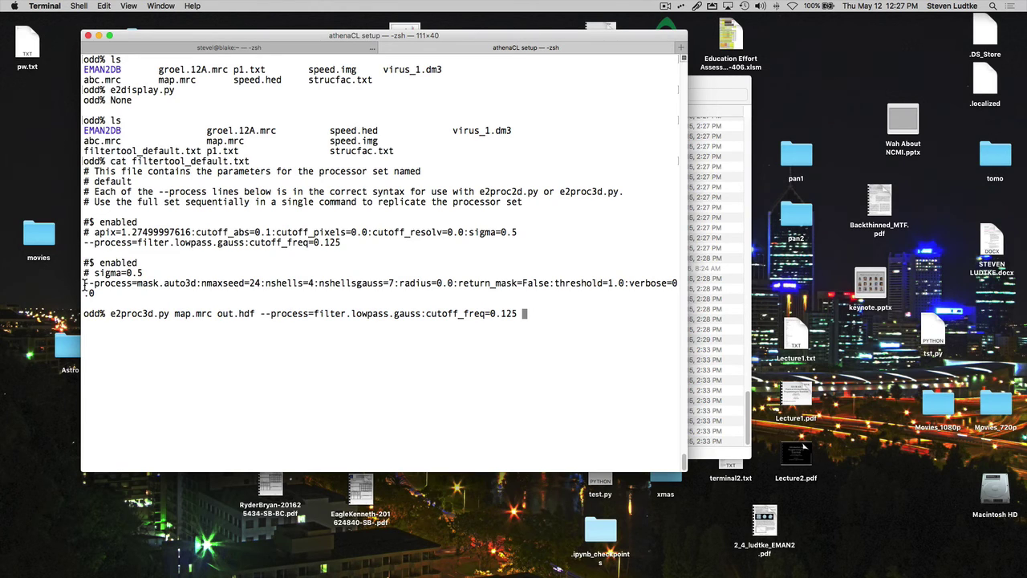
{"action": "left_click_drag", "start_coordinate": [84, 284], "coordinate": [676, 284]}
{"action": "key", "text": "super+c"}
Step: Append the mask.auto3d --process option, changing return_mask=False to 0
{"action": "left_click", "coordinate": [533, 314]}
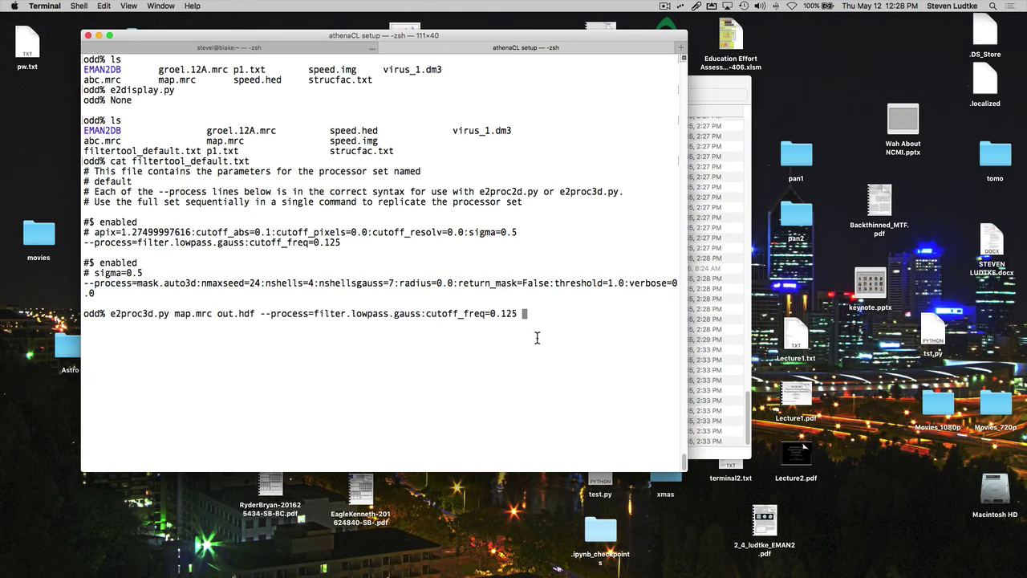
{"action": "key", "text": "super+v"}
{"action": "key", "text": "BackSpace"}
{"action": "key", "text": "BackSpace"}
{"action": "key", "text": "BackSpace"}
{"action": "key", "text": "Left"}
{"action": "key", "text": "Left"}
{"action": "key", "text": "Left"}
{"action": "key", "text": "Left"}
{"action": "key", "text": "Left"}
{"action": "key", "text": "Left"}
{"action": "key", "text": "Left"}
{"action": "key", "text": "Left"}
{"action": "key", "text": "Left"}
{"action": "key", "text": "Left"}
{"action": "key", "text": "Left"}
{"action": "key", "text": "Left"}
{"action": "key", "text": "Left"}
{"action": "key", "text": "Left"}
{"action": "key", "text": "Left"}
{"action": "key", "text": "Left"}
{"action": "key", "text": "Left"}
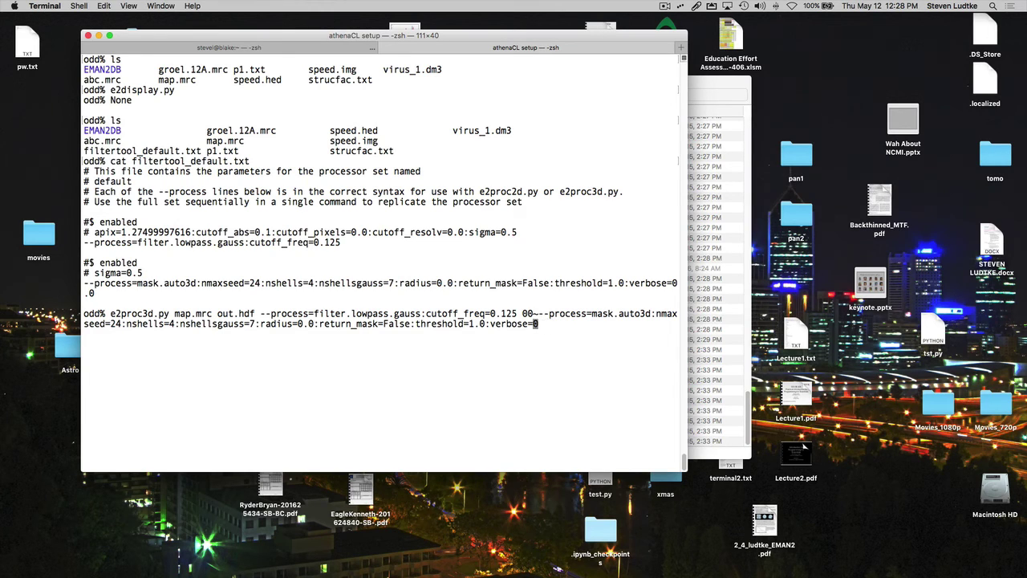
{"action": "key", "text": "Left"}
{"action": "key", "text": "Left"}
{"action": "key", "text": "Left"}
{"action": "key", "text": "Left"}
{"action": "key", "text": "Left"}
{"action": "key", "text": "Left"}
{"action": "key", "text": "Left"}
{"action": "key", "text": "Left"}
{"action": "key", "text": "Left"}
{"action": "key", "text": "Left"}
{"action": "key", "text": "Left"}
{"action": "key", "text": "Left"}
{"action": "key", "text": "Left"}
{"action": "key", "text": "Left"}
{"action": "key", "text": "Left"}
{"action": "key", "text": "Left"}
{"action": "key", "text": "Left"}
{"action": "key", "text": "Left"}
{"action": "key", "text": "Left"}
{"action": "key", "text": "Left"}
{"action": "key", "text": "Left"}
{"action": "key", "text": "Left"}
{"action": "key", "text": "Left"}
{"action": "key", "text": "Left"}
{"action": "key", "text": "Left"}
{"action": "key", "text": "Left"}
{"action": "key", "text": "Left"}
{"action": "key", "text": "Left"}
{"action": "key", "text": "Left"}
{"action": "key", "text": "Left"}
{"action": "key", "text": "Left"}
{"action": "key", "text": "Left"}
{"action": "key", "text": "Left"}
{"action": "key", "text": "Left"}
{"action": "key", "text": "Left"}
{"action": "key", "text": "Left"}
{"action": "key", "text": "Left"}
{"action": "key", "text": "Left"}
{"action": "key", "text": "Left"}
{"action": "key", "text": "Left"}
{"action": "key", "text": "BackSpace"}
{"action": "key", "text": "BackSpace"}
{"action": "key", "text": "BackSpace"}
{"action": "key", "text": "Right"}
{"action": "key", "text": "Right"}
{"action": "key", "text": "Right"}
{"action": "key", "text": "Right"}
{"action": "key", "text": "Right"}
{"action": "key", "text": "Right"}
{"action": "key", "text": "Right"}
{"action": "key", "text": "Right"}
{"action": "key", "text": "Right"}
{"action": "key", "text": "Right"}
{"action": "key", "text": "Right"}
{"action": "key", "text": "Right"}
{"action": "key", "text": "Right"}
{"action": "key", "text": "Right"}
{"action": "key", "text": "Right"}
{"action": "key", "text": "Right"}
{"action": "key", "text": "Right"}
{"action": "key", "text": "Right"}
{"action": "key", "text": "Right"}
{"action": "key", "text": "Right"}
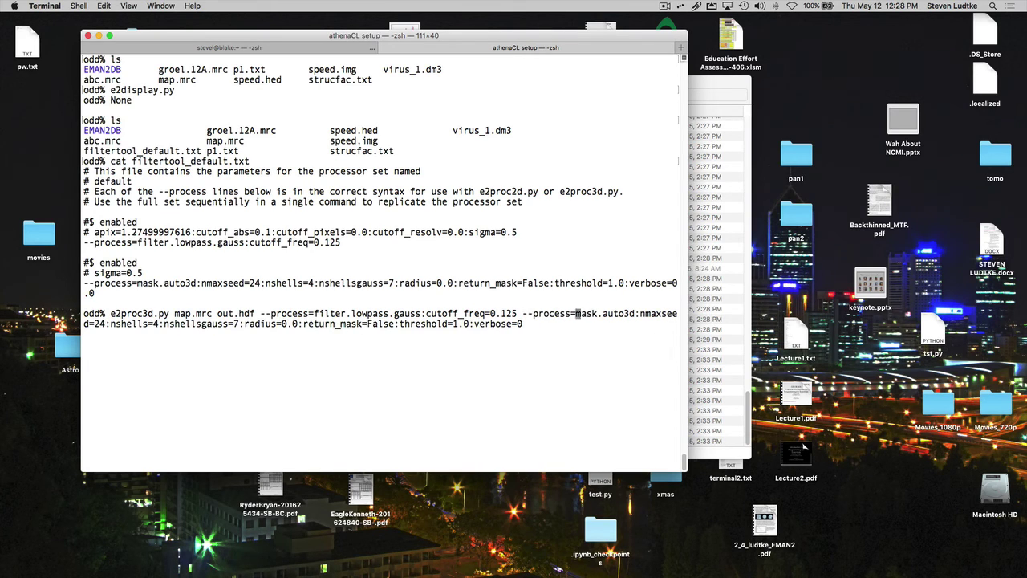
{"action": "key", "text": "Right"}
{"action": "key", "text": "Right"}
{"action": "key", "text": "Right"}
{"action": "key", "text": "Right"}
{"action": "key", "text": "Right"}
{"action": "key", "text": "Right"}
{"action": "key", "text": "Right"}
{"action": "key", "text": "Right"}
{"action": "key", "text": "Right"}
{"action": "key", "text": "Right"}
{"action": "key", "text": "Right"}
{"action": "key", "text": "Right"}
{"action": "key", "text": "Right"}
{"action": "key", "text": "Right"}
{"action": "key", "text": "Right"}
{"action": "key", "text": "Right"}
{"action": "key", "text": "Right"}
{"action": "key", "text": "Right"}
{"action": "key", "text": "Right"}
{"action": "key", "text": "Right"}
{"action": "key", "text": "Right"}
{"action": "key", "text": "Right"}
{"action": "key", "text": "BackSpace"}
{"action": "key", "text": "BackSpace"}
{"action": "key", "text": "BackSpace"}
{"action": "key", "text": "BackSpace"}
{"action": "key", "text": "BackSpace"}
{"action": "type", "text": "0"}
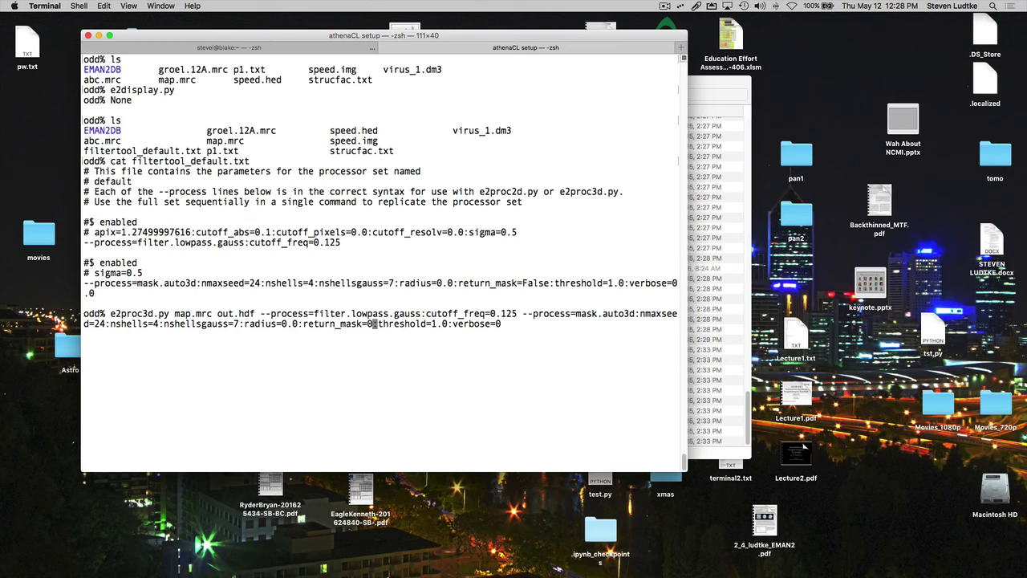
Step: Run the e2proc3d.py command and list the directory to confirm out.hdf exists
{"action": "key", "text": "Return"}
{"action": "type", "text": "ls"}
{"action": "key", "text": "Return"}
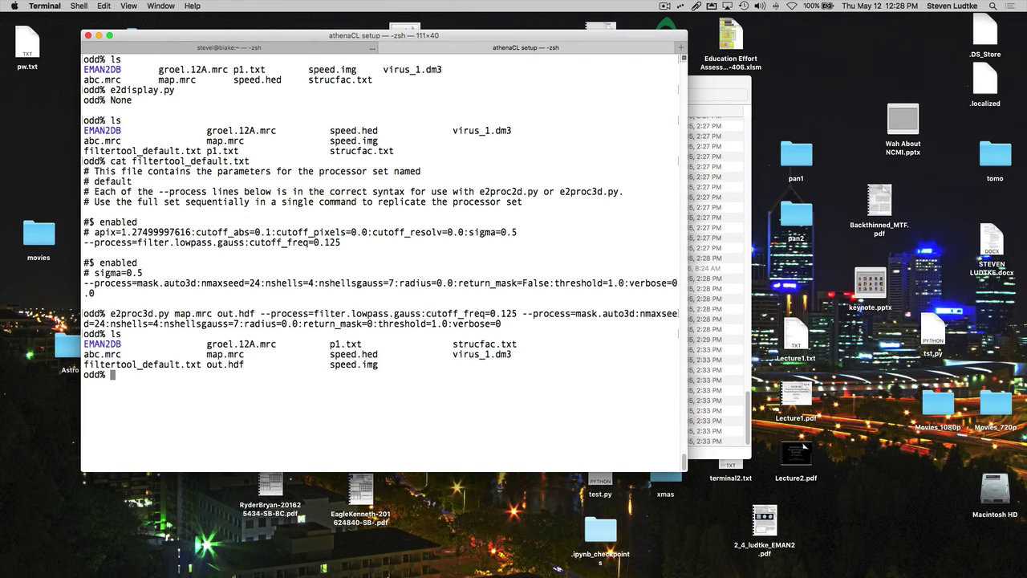
Step: Open out.hdf with e2display.py, zoom and rotate the masked map, then close the viewer
{"action": "type", "text": "e2dis"}
{"action": "key", "text": "Tab"}
{"action": "type", "text": "out.hdf"}
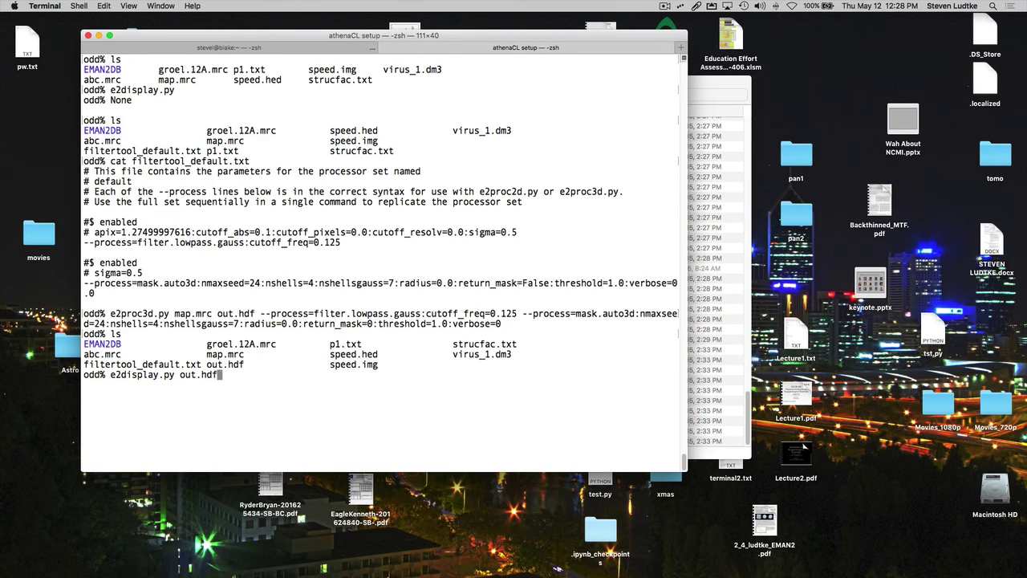
{"action": "key", "text": "Return"}
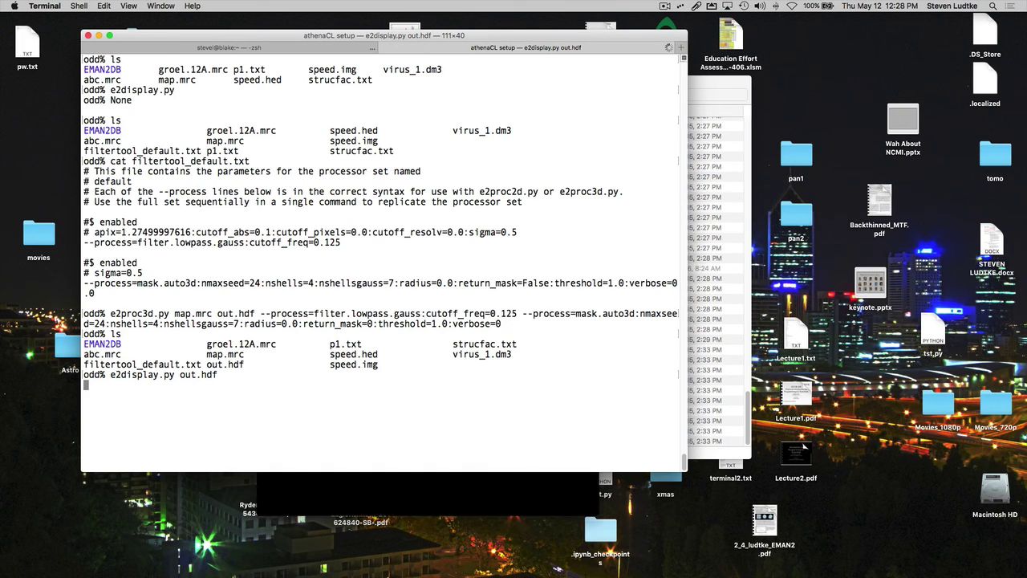
{"action": "scroll", "coordinate": [473, 358], "scroll_direction": "up", "scroll_amount": 10}
{"action": "left_click_drag", "start_coordinate": [480, 358], "coordinate": [459, 330]}
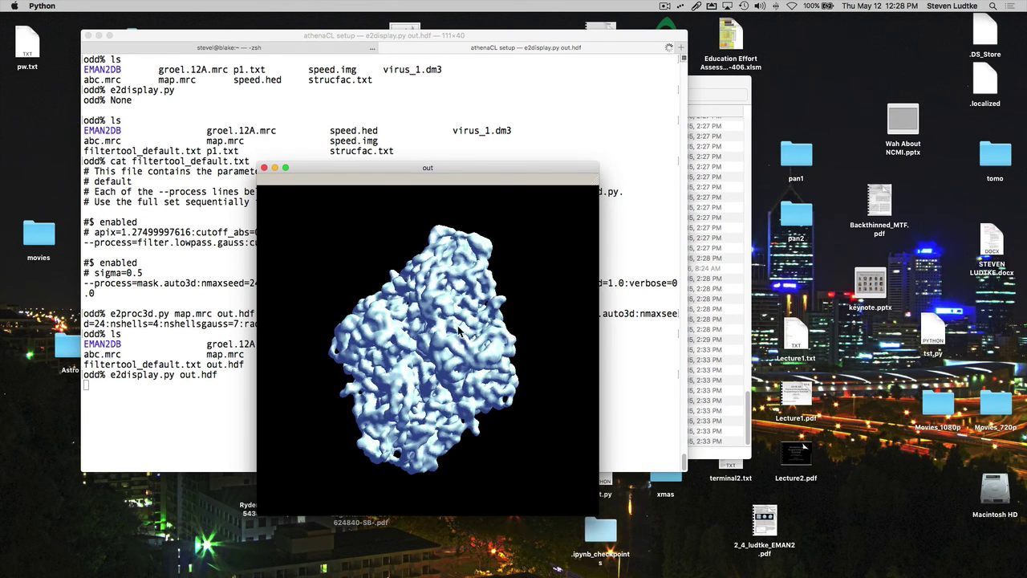
{"action": "left_click", "coordinate": [264, 168]}
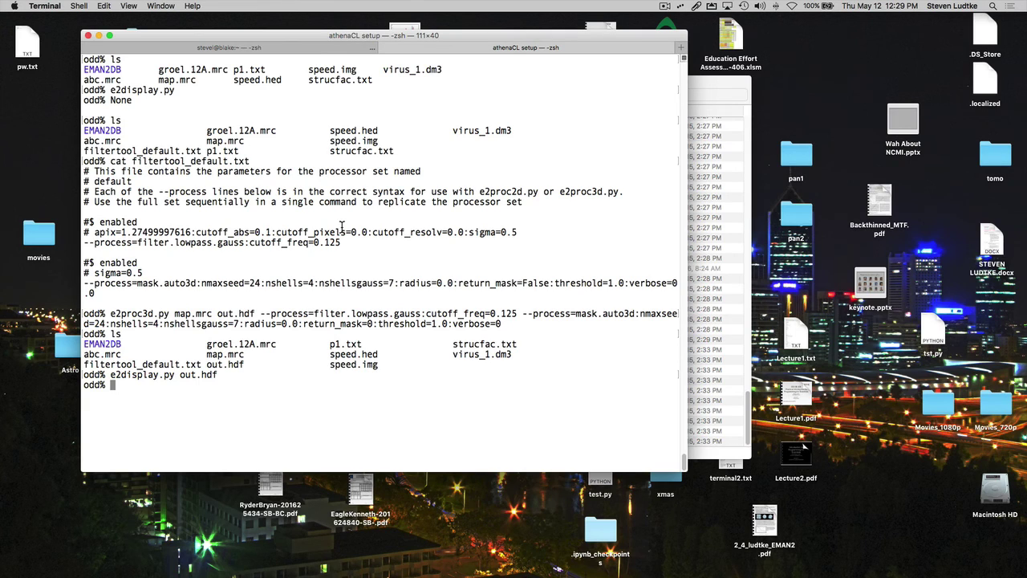
Step: Show the EMAN2 help topics with e2help.py, then list all processors with e2help.py processors
{"action": "type", "text": "e2help.py"}
{"action": "key", "text": "Return"}
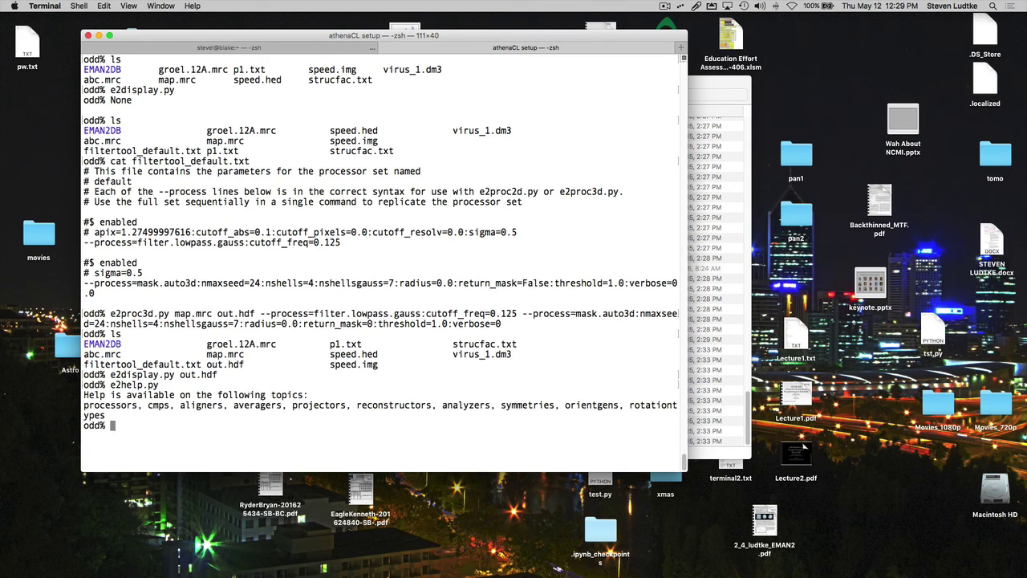
{"action": "key", "text": "Up"}
{"action": "type", "text": "processors"}
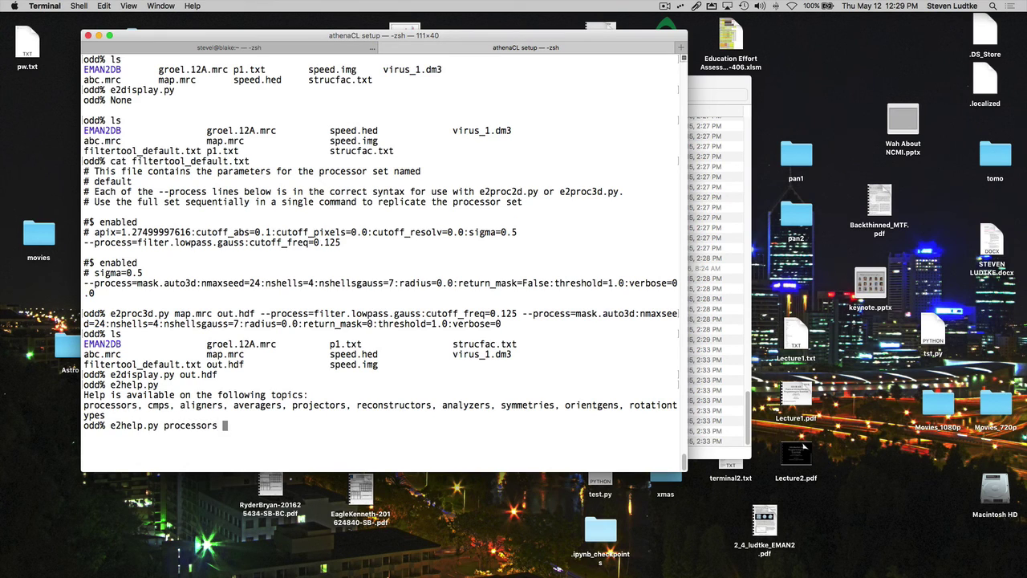
{"action": "key", "text": "Return"}
{"action": "scroll", "coordinate": [315, 153], "scroll_direction": "up", "scroll_amount": 15}
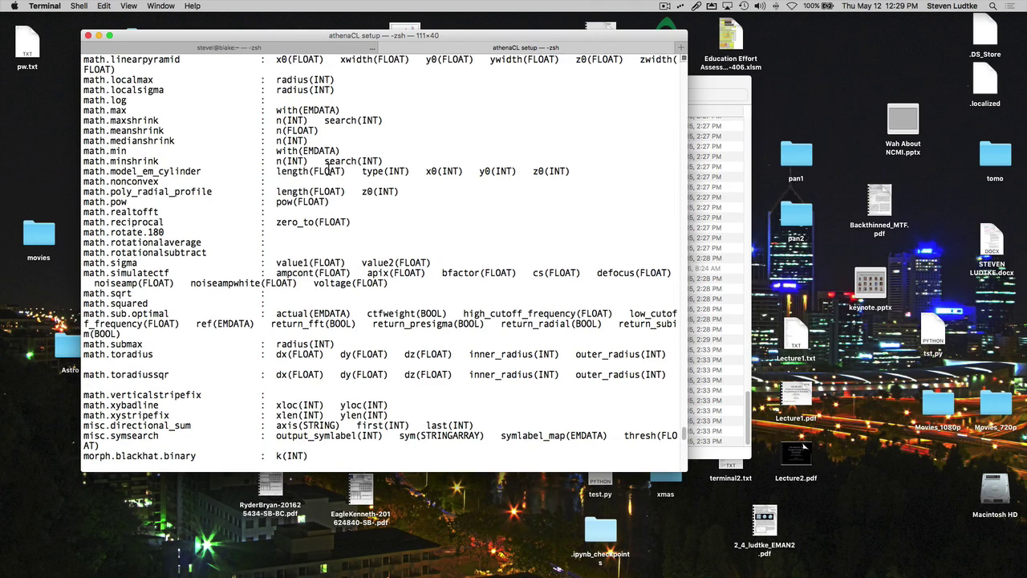
{"action": "scroll", "coordinate": [327, 171], "scroll_direction": "down", "scroll_amount": 15}
Step: Print the processors with verbose descriptions using e2help.py processors -v 2, then recall the command without -v 2
{"action": "key", "text": "Up"}
{"action": "type", "text": "-v"}
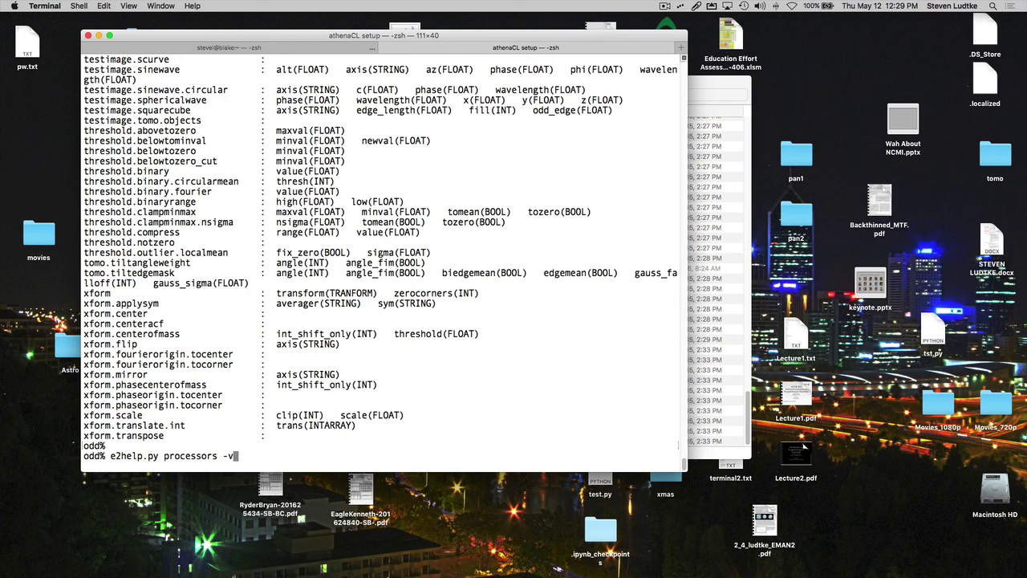
{"action": "type", "text": " 2"}
{"action": "key", "text": "Return"}
{"action": "scroll", "coordinate": [273, 153], "scroll_direction": "up", "scroll_amount": 15}
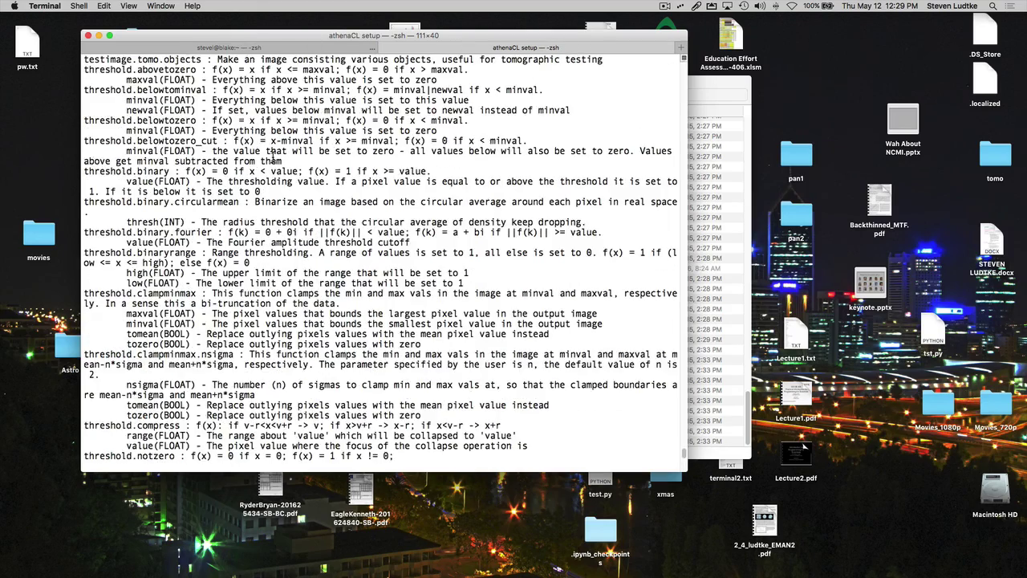
{"action": "scroll", "coordinate": [273, 153], "scroll_direction": "up", "scroll_amount": 20}
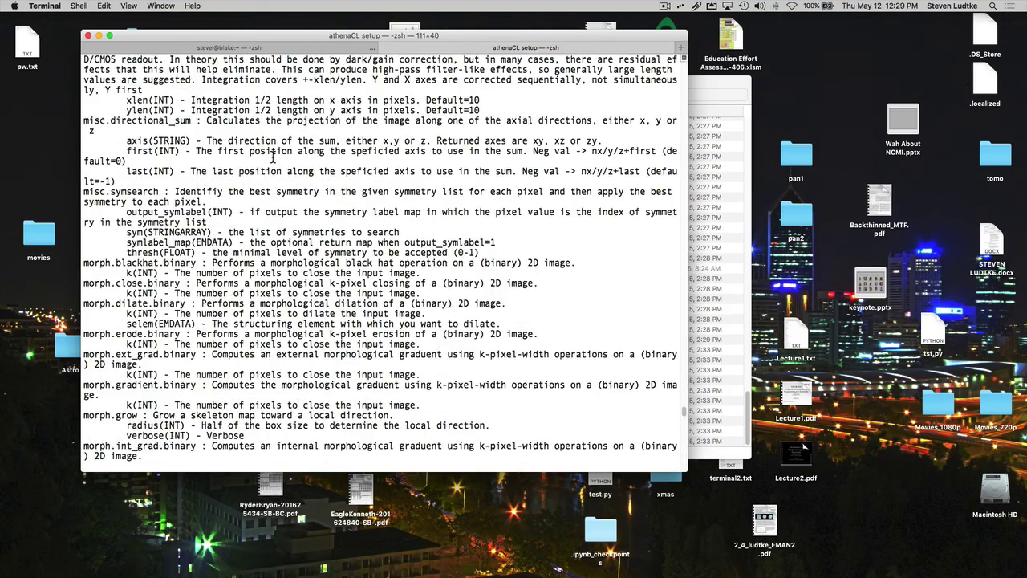
{"action": "key", "text": "Return"}
{"action": "key", "text": "Up"}
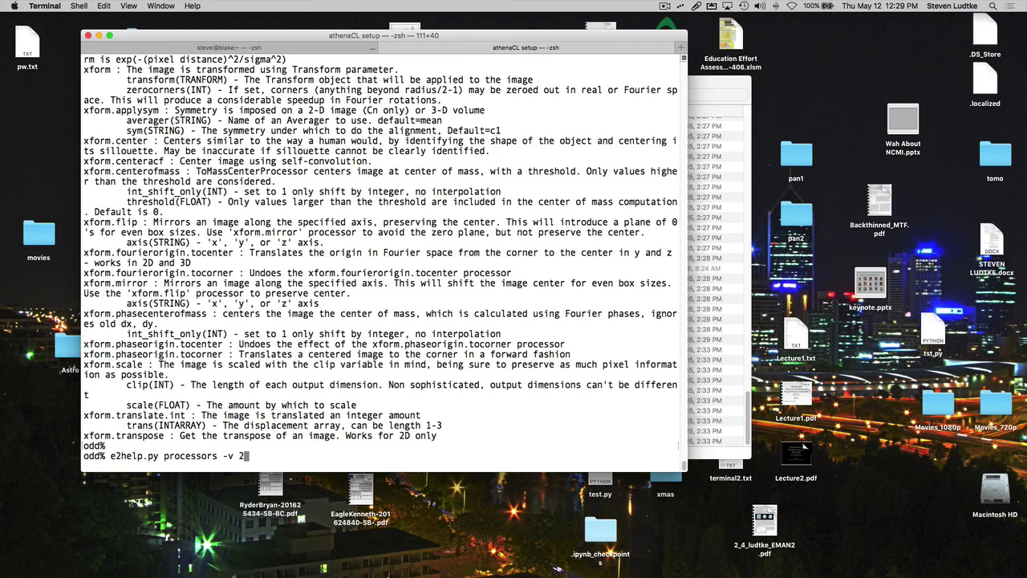
{"action": "key", "text": "BackSpace"}
{"action": "key", "text": "BackSpace"}
{"action": "key", "text": "BackSpace"}
{"action": "key", "text": "BackSpace"}
Step: List only the mask processors with e2help.py processors mask
{"action": "type", "text": "mask"}
{"action": "key", "text": "Return"}
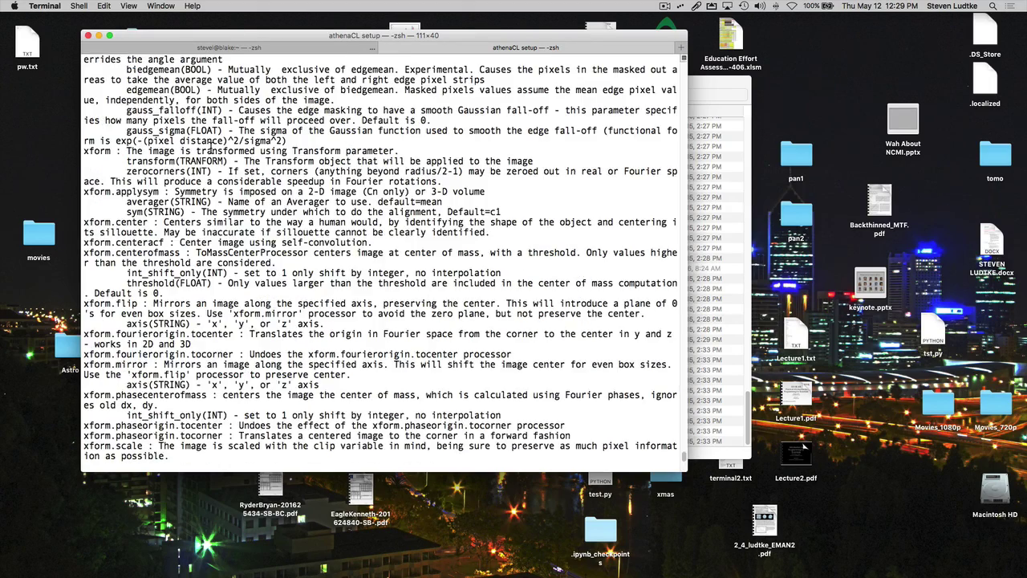
{"action": "scroll", "coordinate": [212, 148], "scroll_direction": "up", "scroll_amount": 15}
{"action": "scroll", "coordinate": [212, 149], "scroll_direction": "down", "scroll_amount": 10}
{"action": "scroll", "coordinate": [214, 150], "scroll_direction": "down", "scroll_amount": 5}
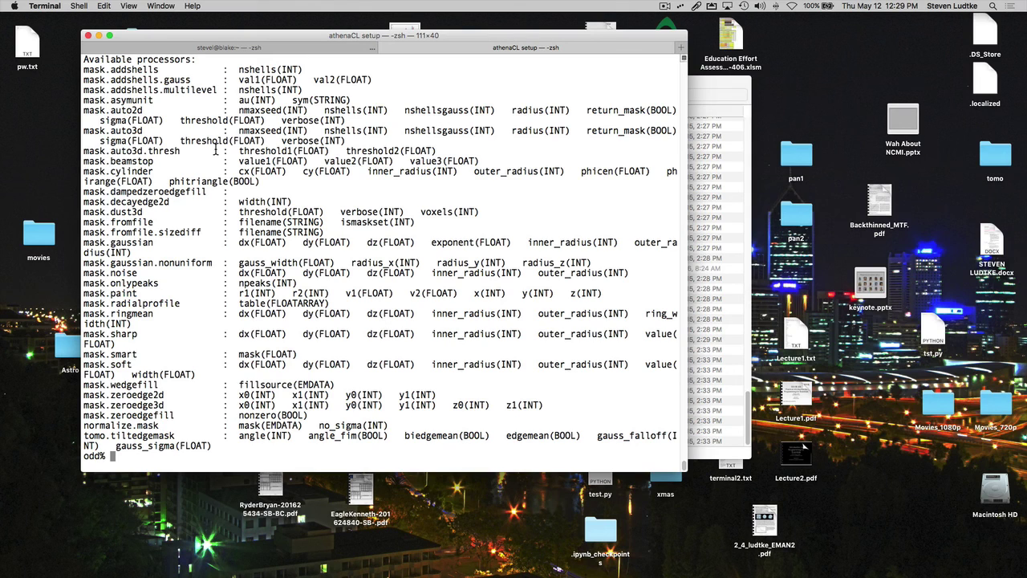
Step: List the noise-related processors by running e2help.py processors nois
{"action": "key", "text": "Up"}
{"action": "key", "text": "BackSpace"}
{"action": "key", "text": "BackSpace"}
{"action": "key", "text": "BackSpace"}
{"action": "key", "text": "BackSpace"}
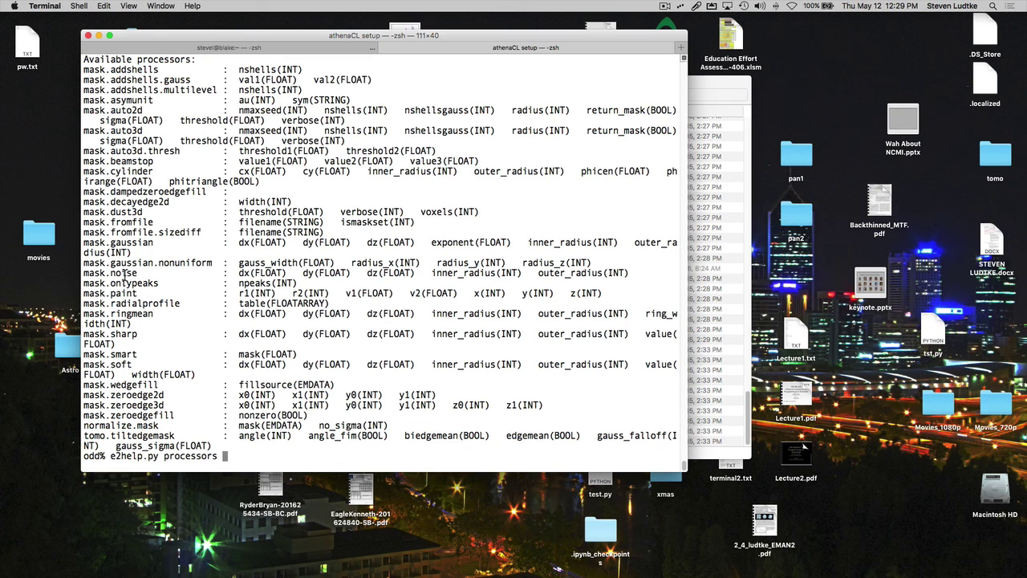
{"action": "type", "text": "nois"}
{"action": "key", "text": "Return"}
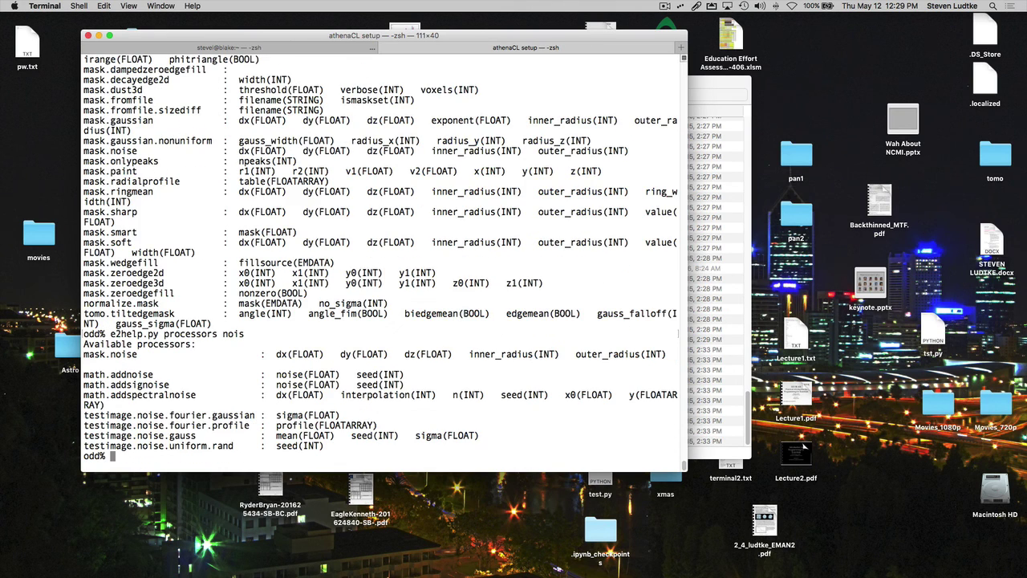